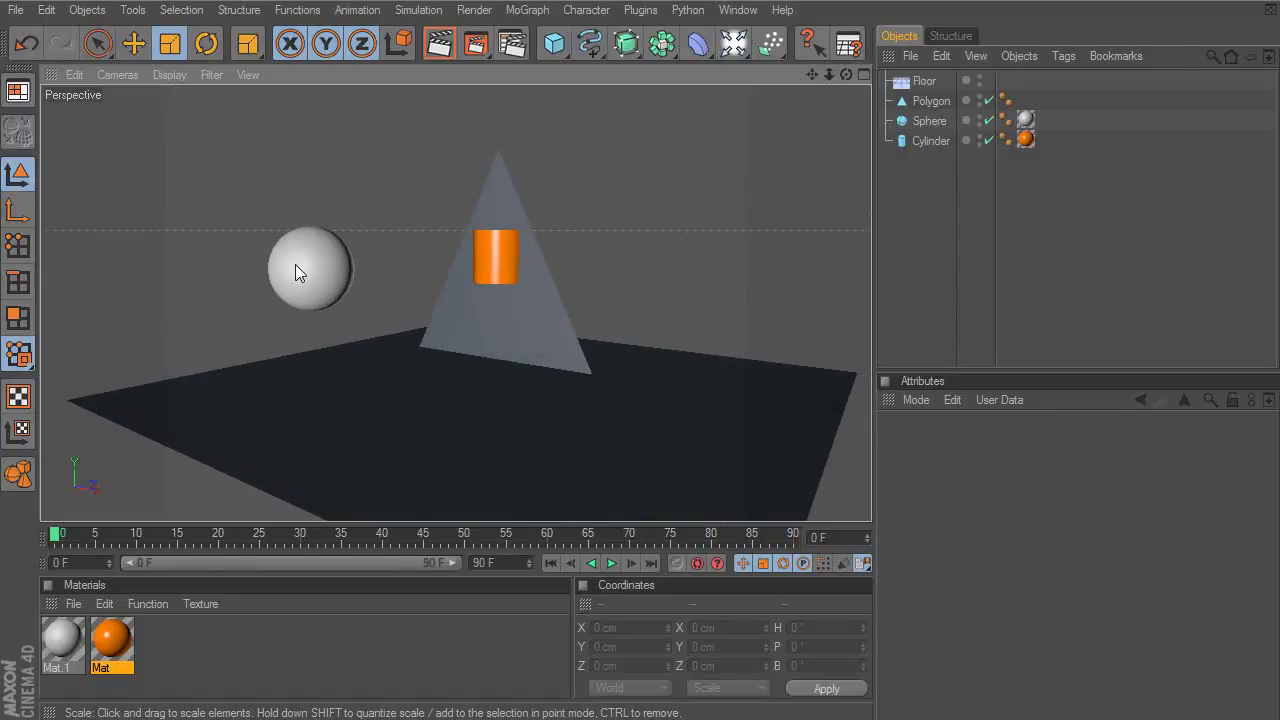
# Add a MoGraph Cloner to the scene and make the orange Cylinder its child
pyautogui.keyDown('alt'); pyautogui.moveTo(667, 289); pyautogui.dragTo(536, 318); pyautogui.keyUp('alt')
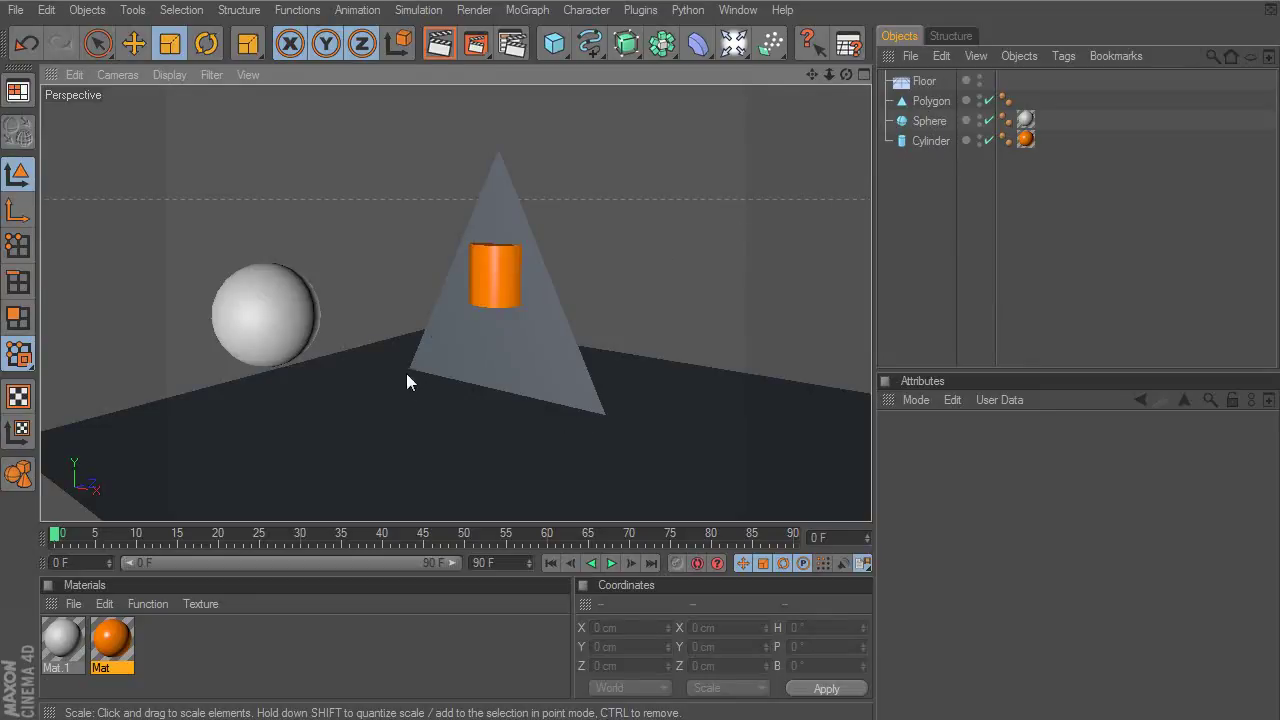
pyautogui.click(932, 101)
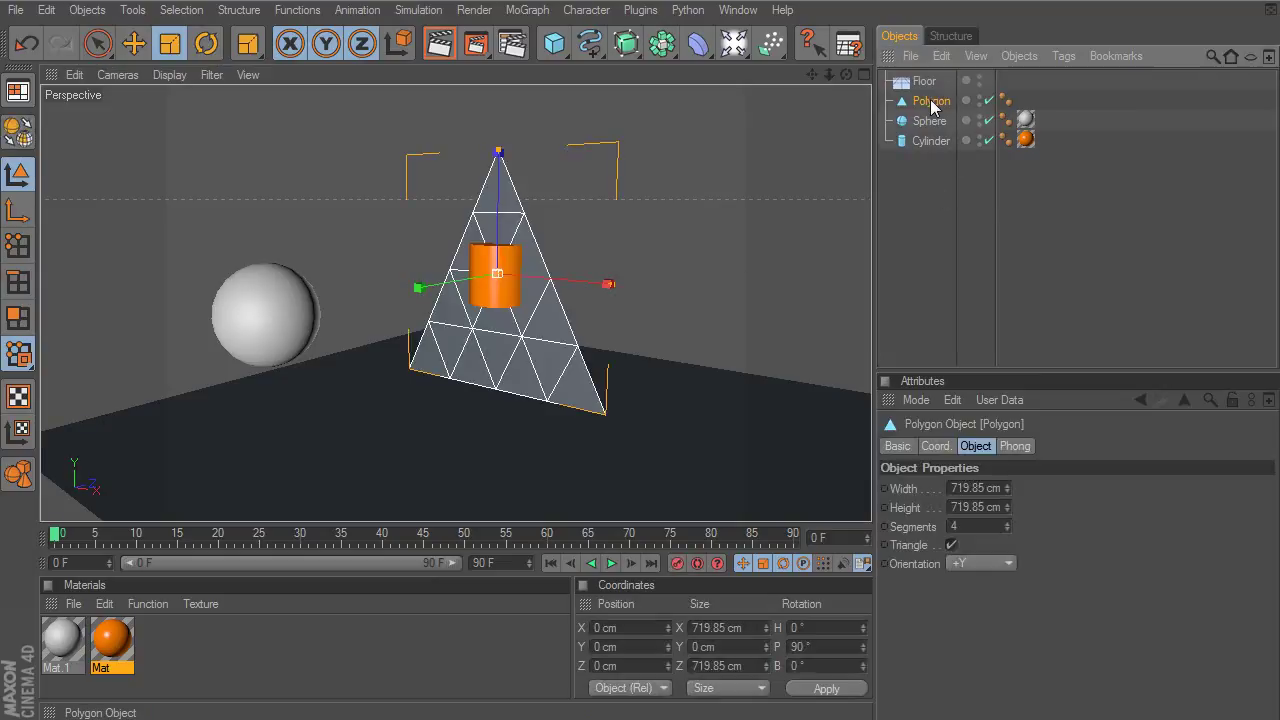
pyautogui.scroll(1, 455, 300)
pyautogui.scroll(1, 567, 385)
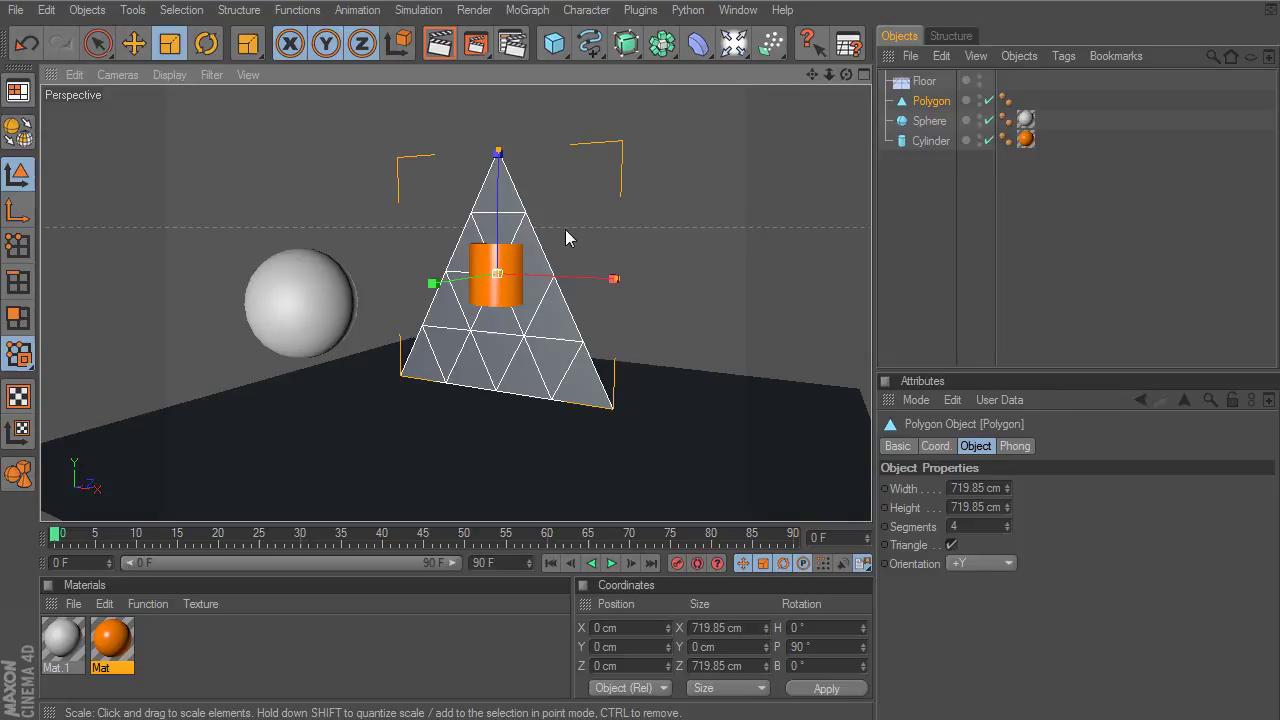
pyautogui.click(527, 11)
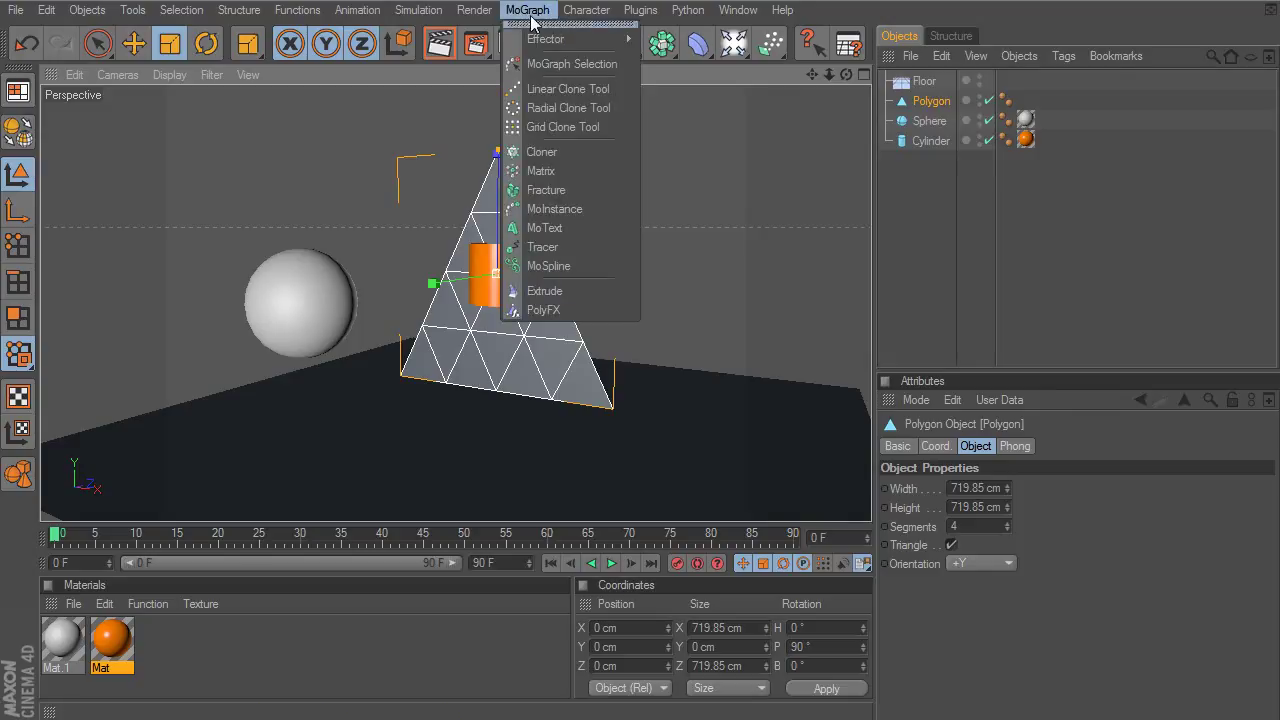
pyautogui.click(557, 154)
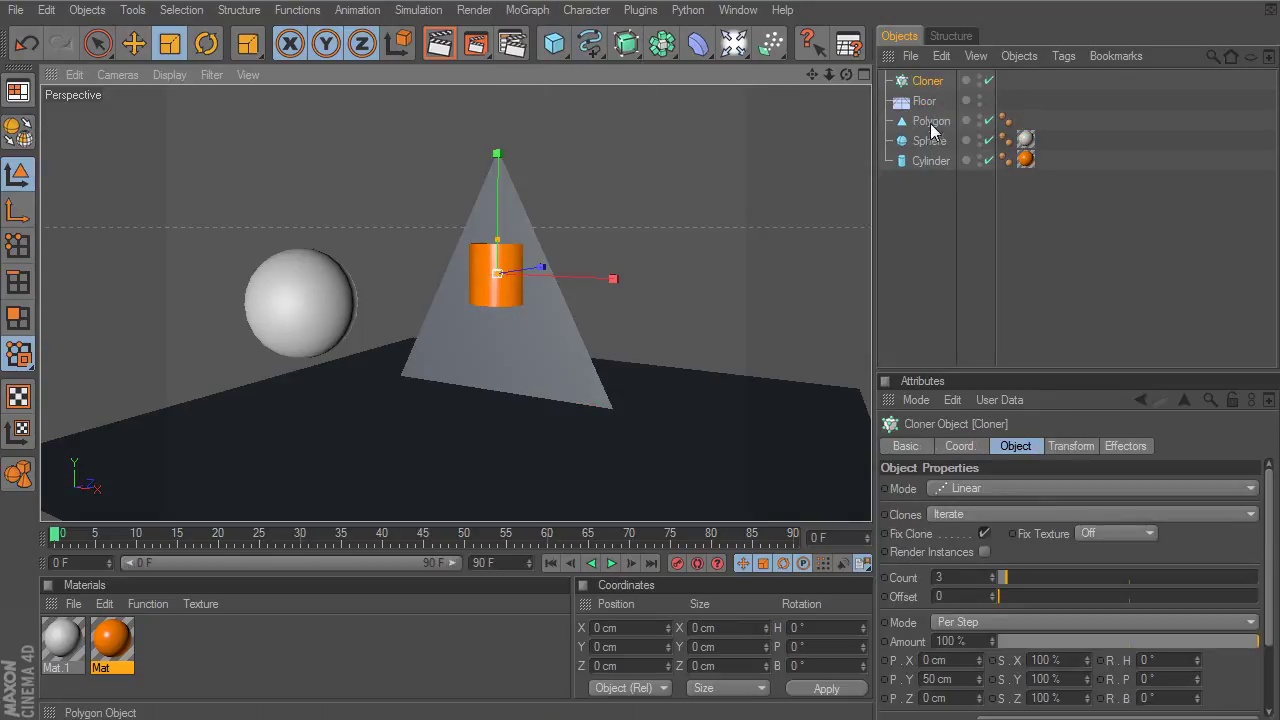
pyautogui.moveTo(922, 160); pyautogui.dragTo(927, 88)
pyautogui.click(927, 84)
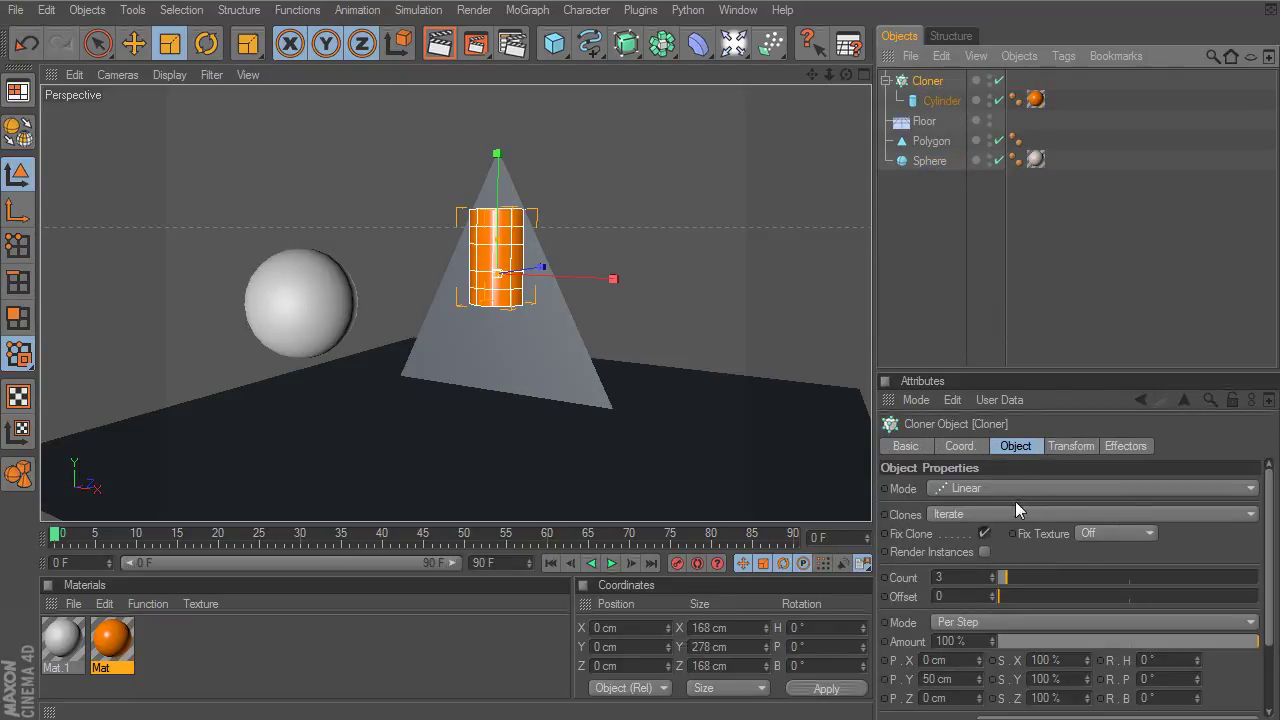
# Distribute the Cloner's cylinders over the Polygon in Object mode, with the Up Vector set to Y+
pyautogui.click(985, 490)
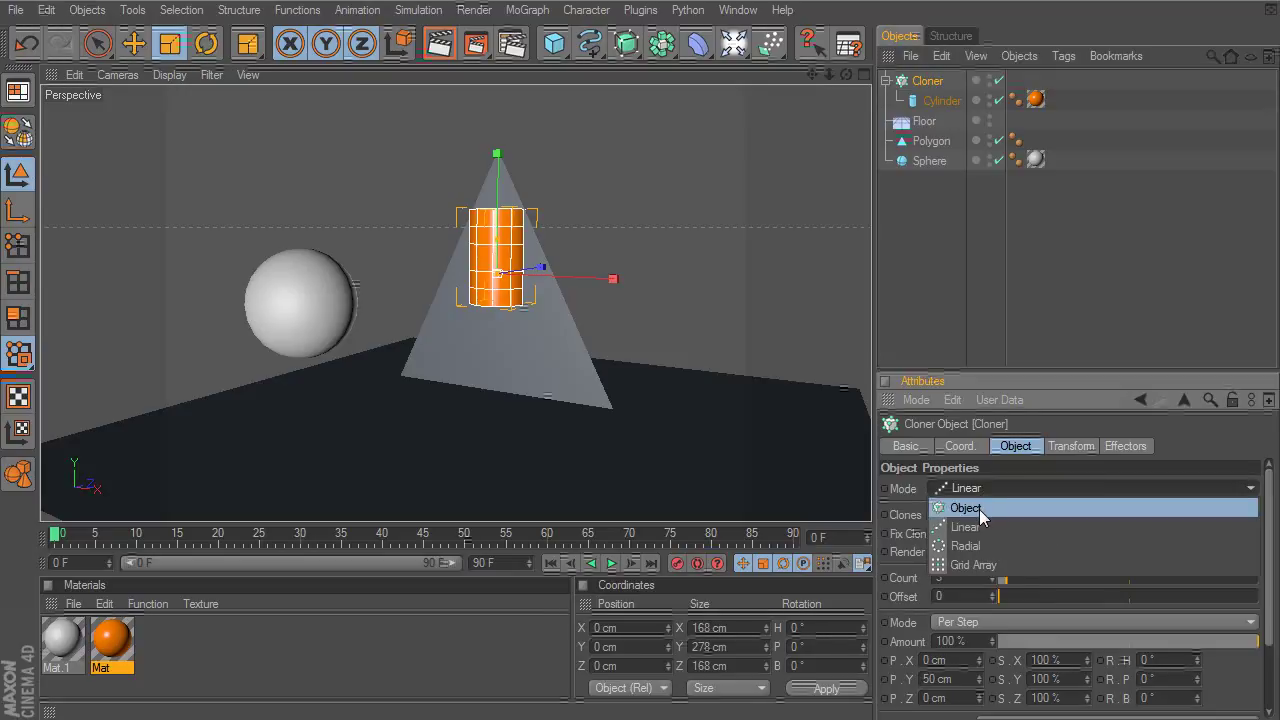
pyautogui.click(979, 507)
pyautogui.click(930, 142)
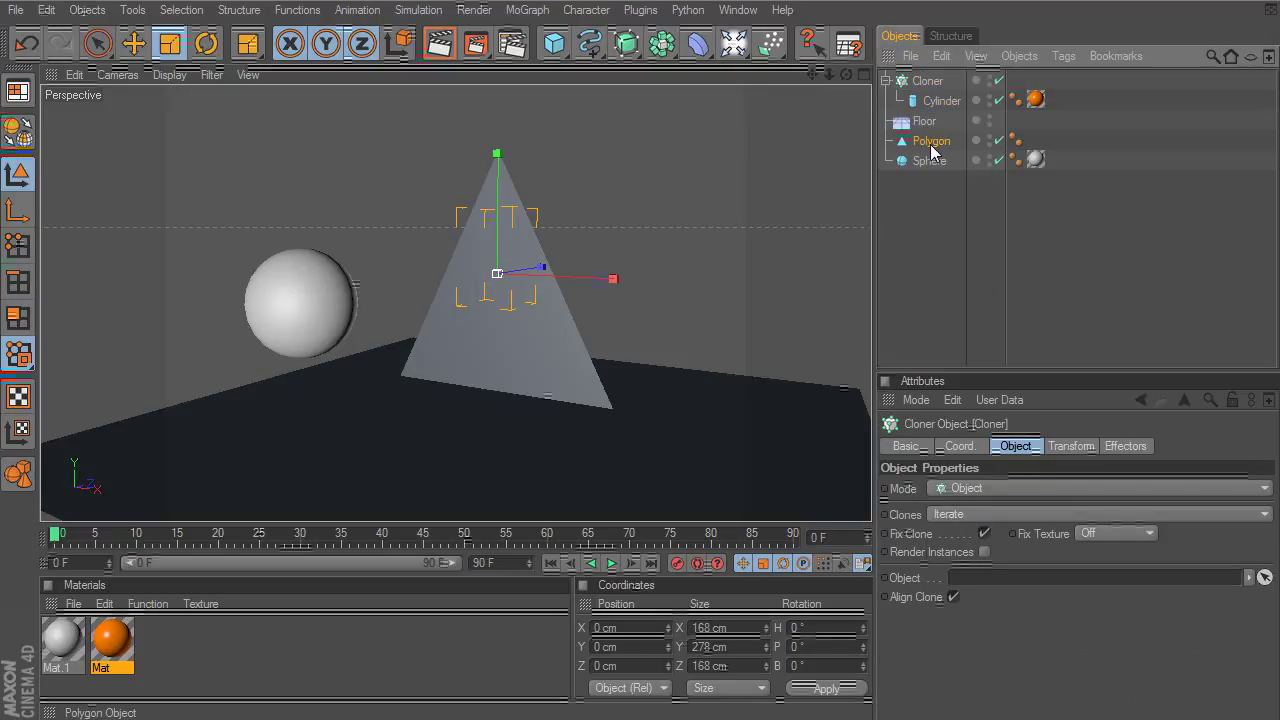
pyautogui.click(927, 81)
pyautogui.moveTo(931, 142); pyautogui.dragTo(991, 577)
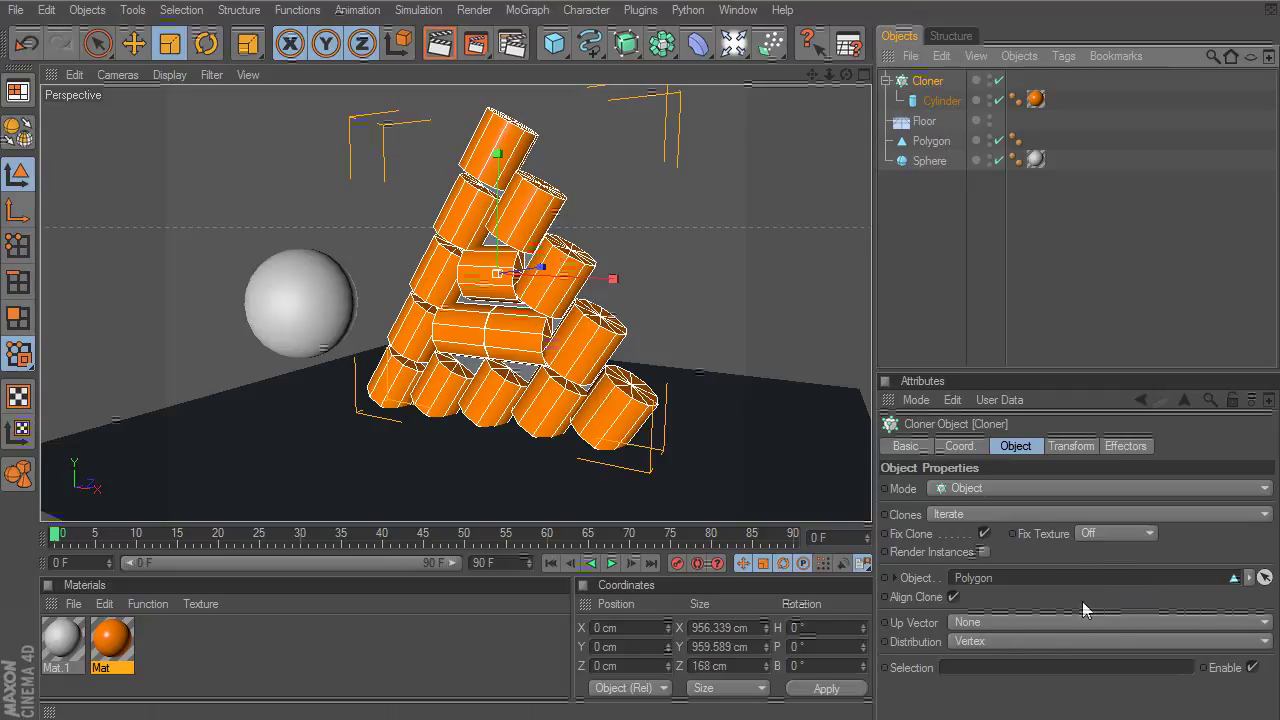
pyautogui.click(987, 622)
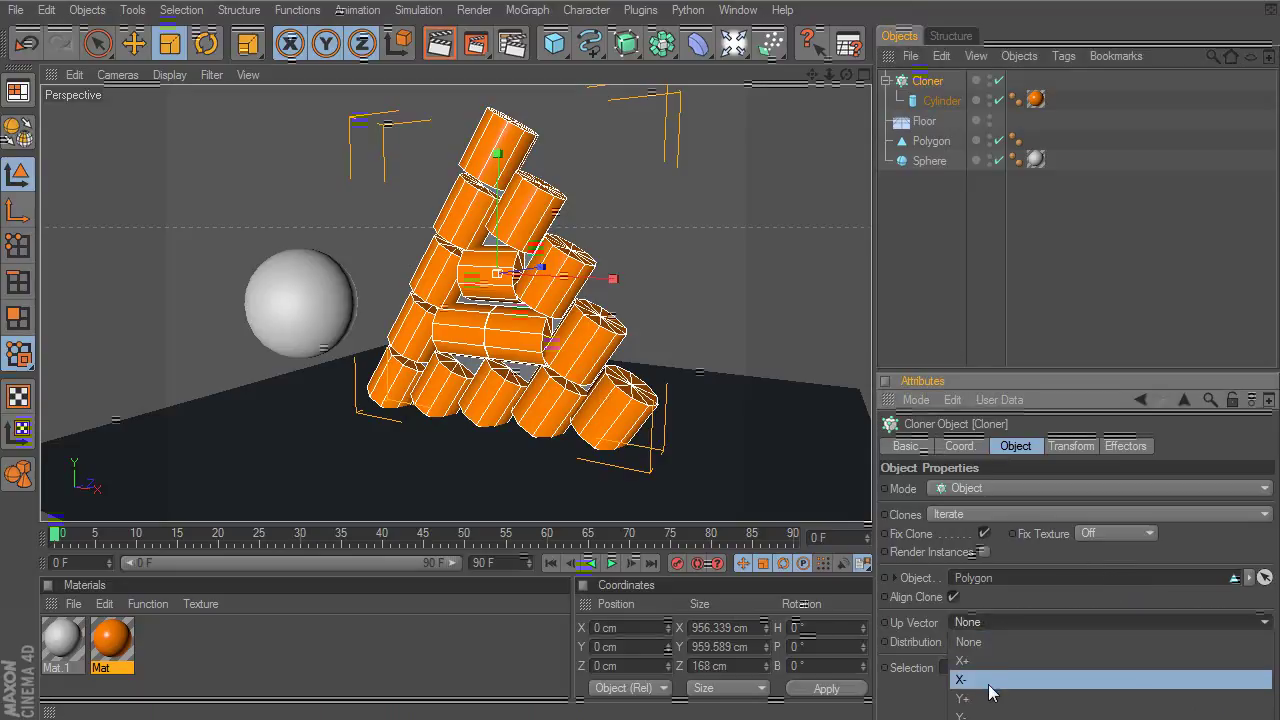
pyautogui.click(987, 700)
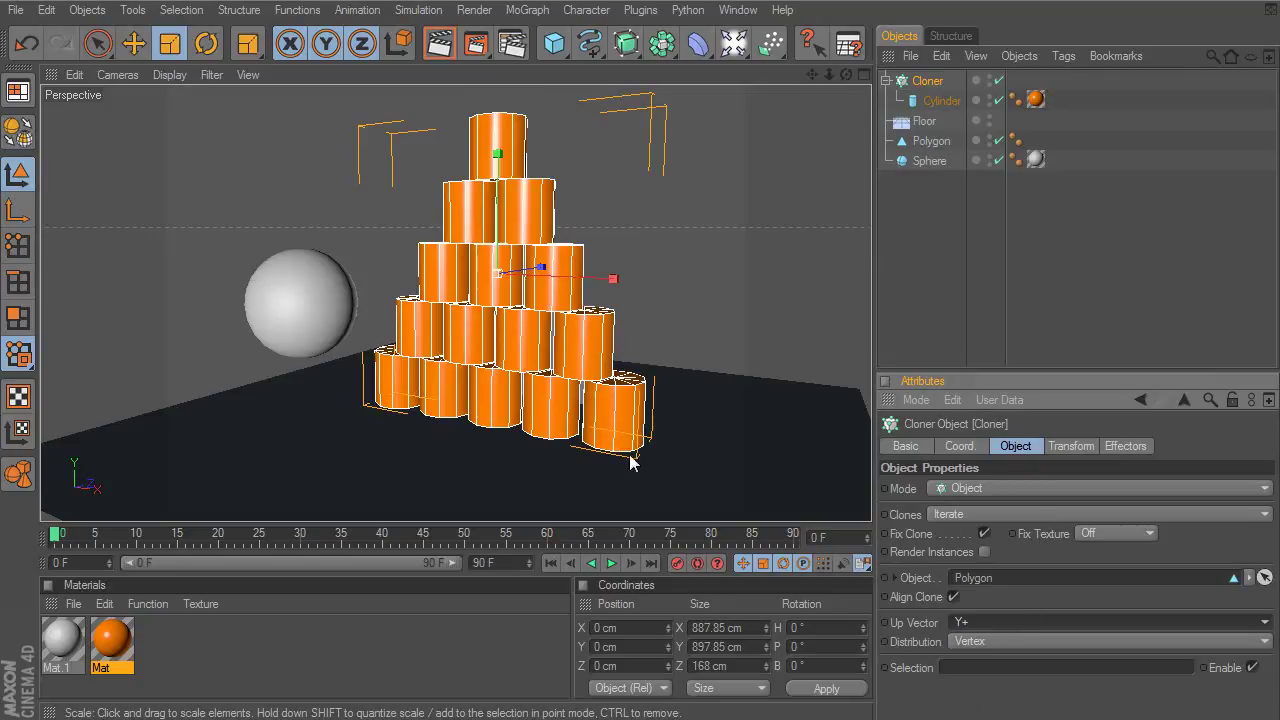
# Add a Dynamics Body tag to the Cloner
pyautogui.moveTo(617, 314)
pyautogui.keyDown('alt'); pyautogui.mouseDown()
pyautogui.moveTo(720, 310)
pyautogui.moveTo(630, 314)
pyautogui.mouseUp(); pyautogui.keyUp('alt')
pyautogui.scroll(-5, 660, 367)
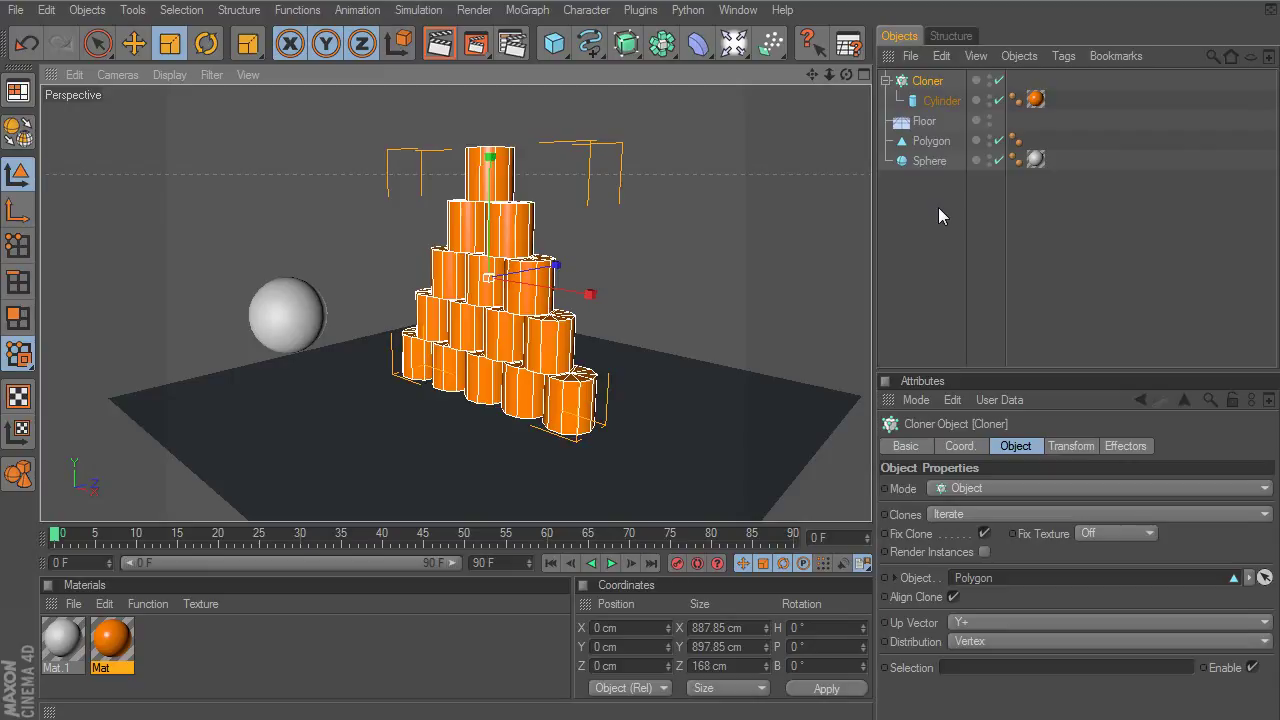
pyautogui.scroll(3, 603, 318)
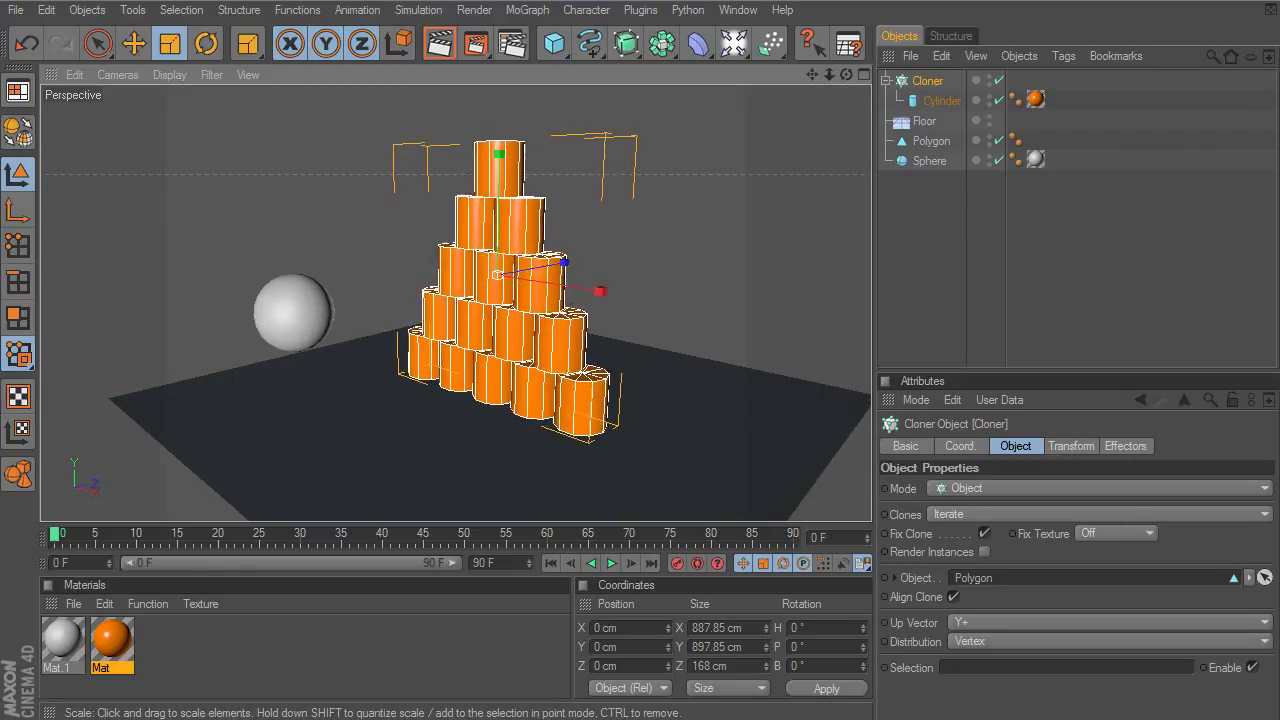
pyautogui.scroll(1, 603, 318)
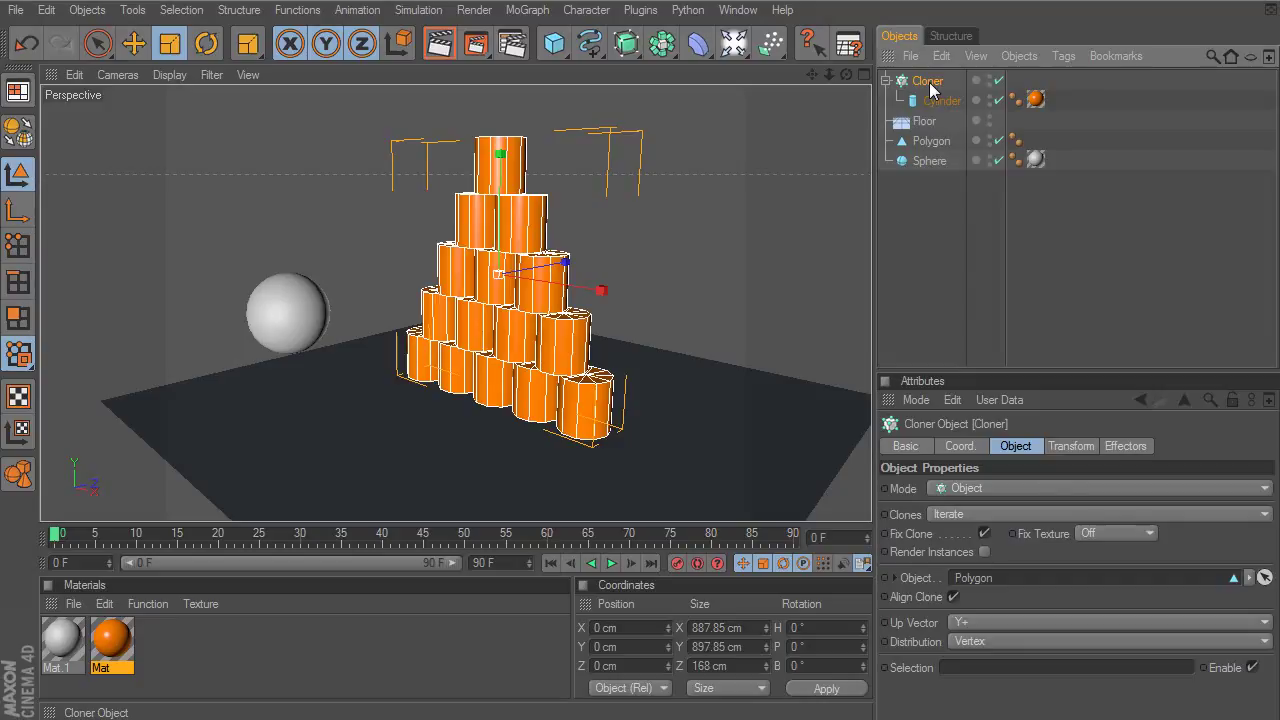
pyautogui.click(1066, 57)
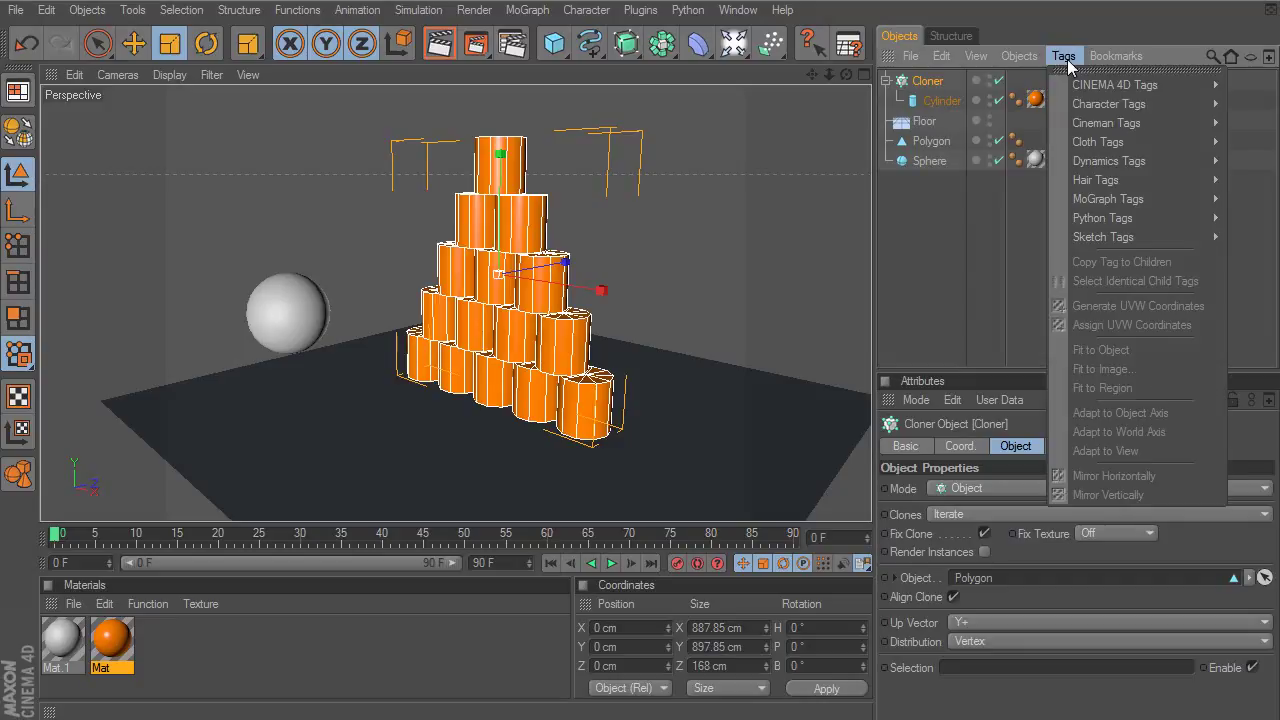
pyautogui.moveTo(1079, 166)
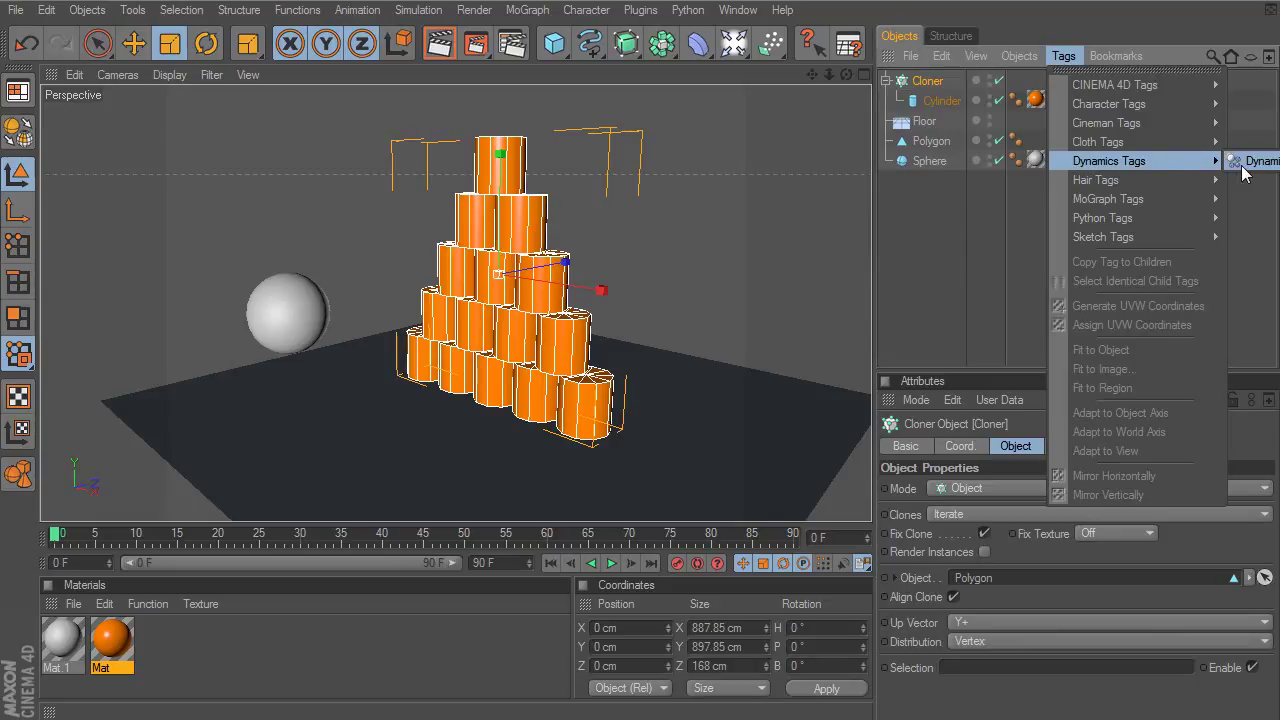
pyautogui.click(1243, 166)
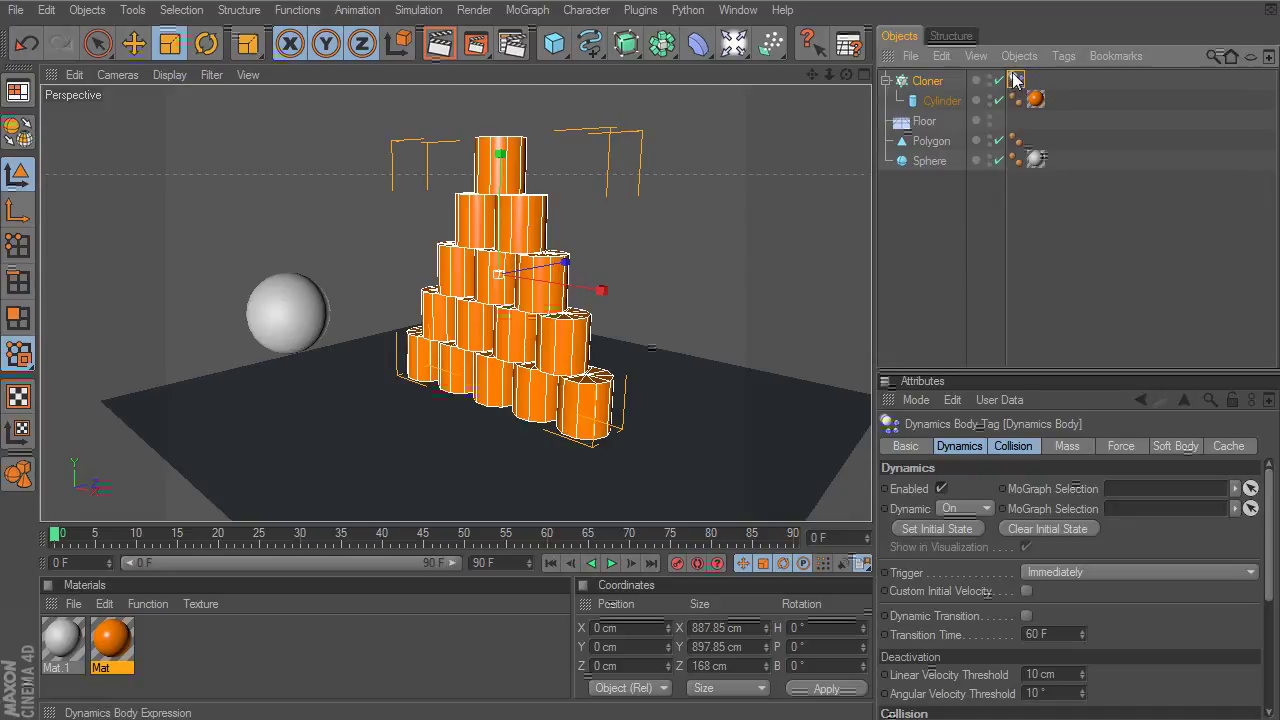
# Play the simulation of the cylinder stack twice, returning to the start of the animation each time
pyautogui.click(611, 564)
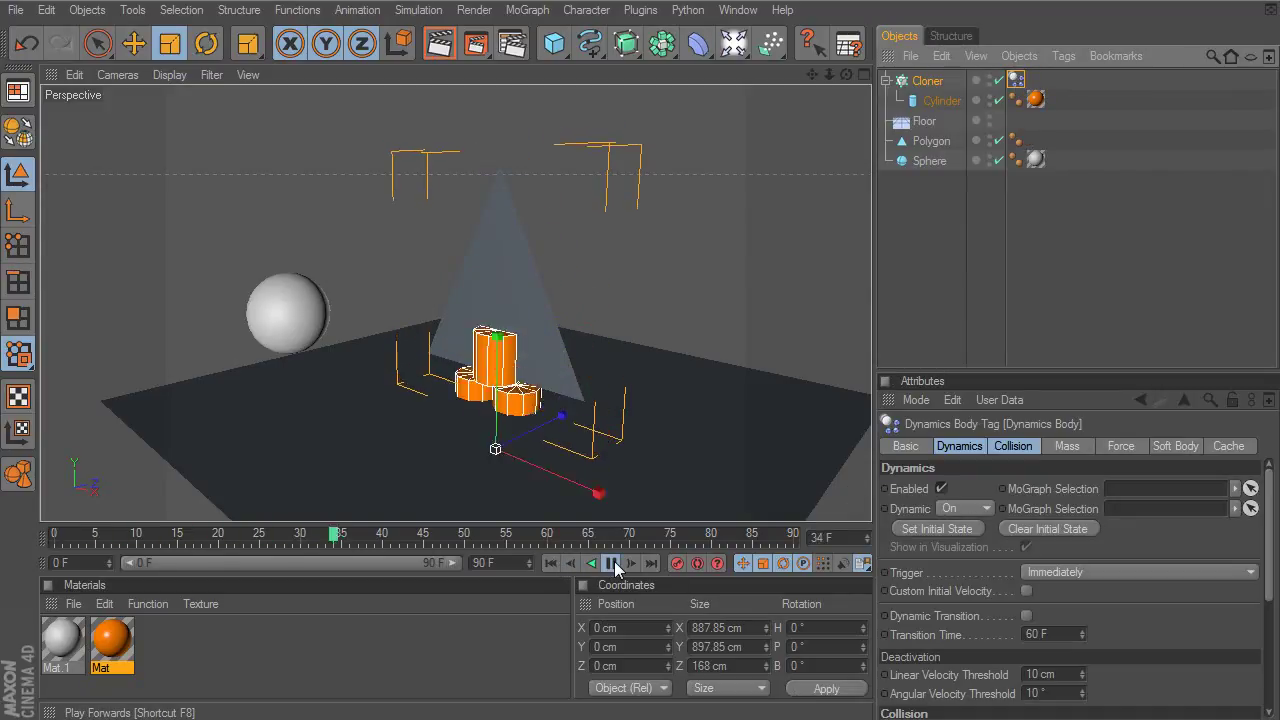
pyautogui.click(611, 564)
pyautogui.click(553, 563)
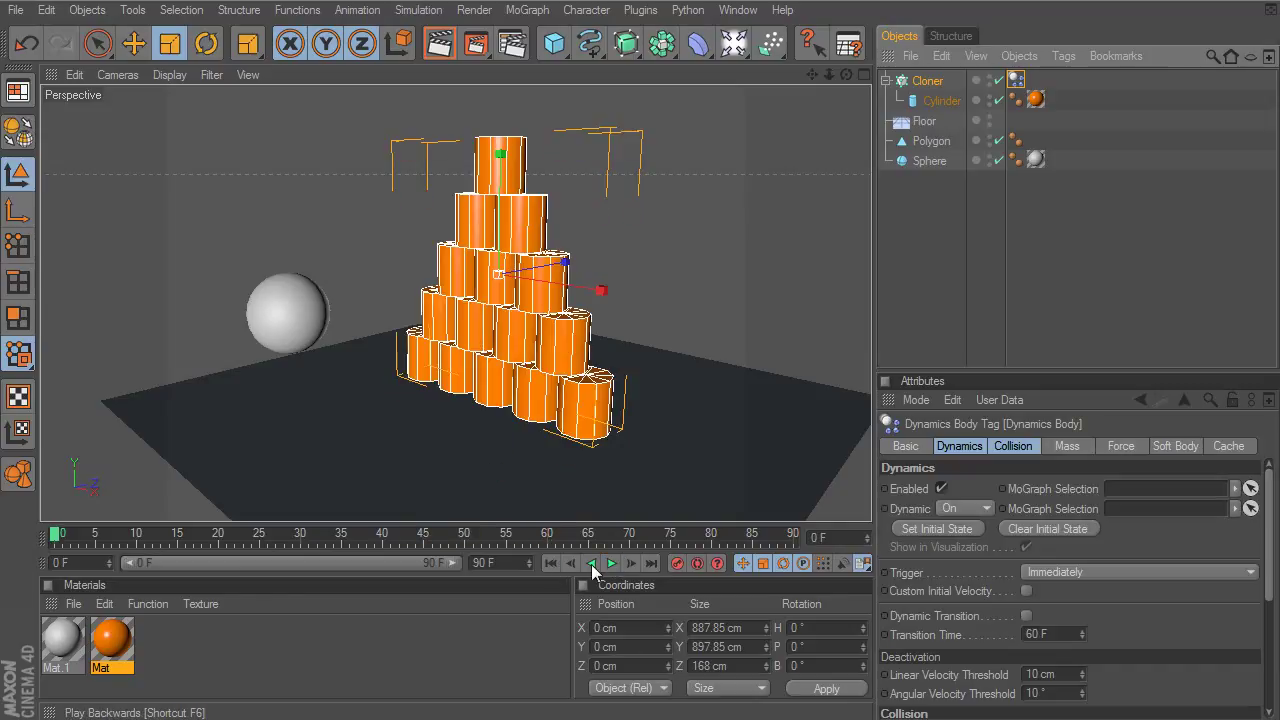
pyautogui.click(611, 564)
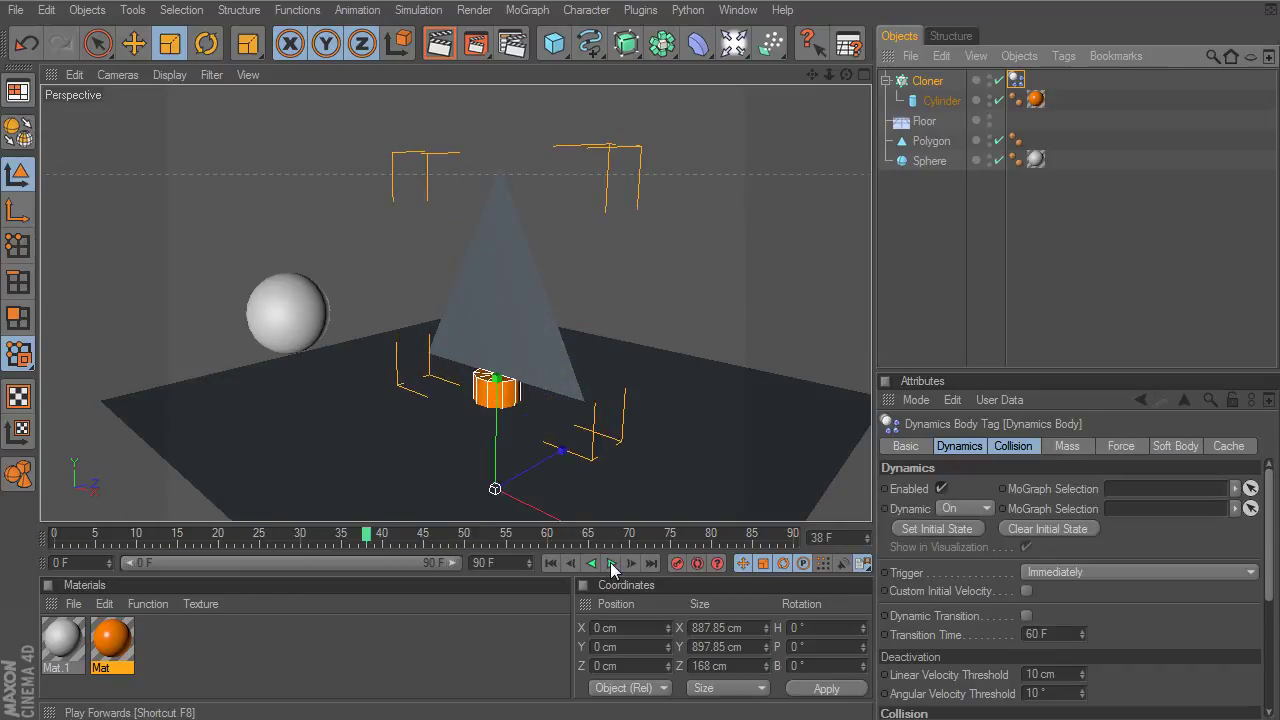
pyautogui.click(611, 564)
pyautogui.click(551, 563)
# Add a Dynamics Body tag to the Floor
pyautogui.moveTo(846, 75); pyautogui.dragTo(816, 81)
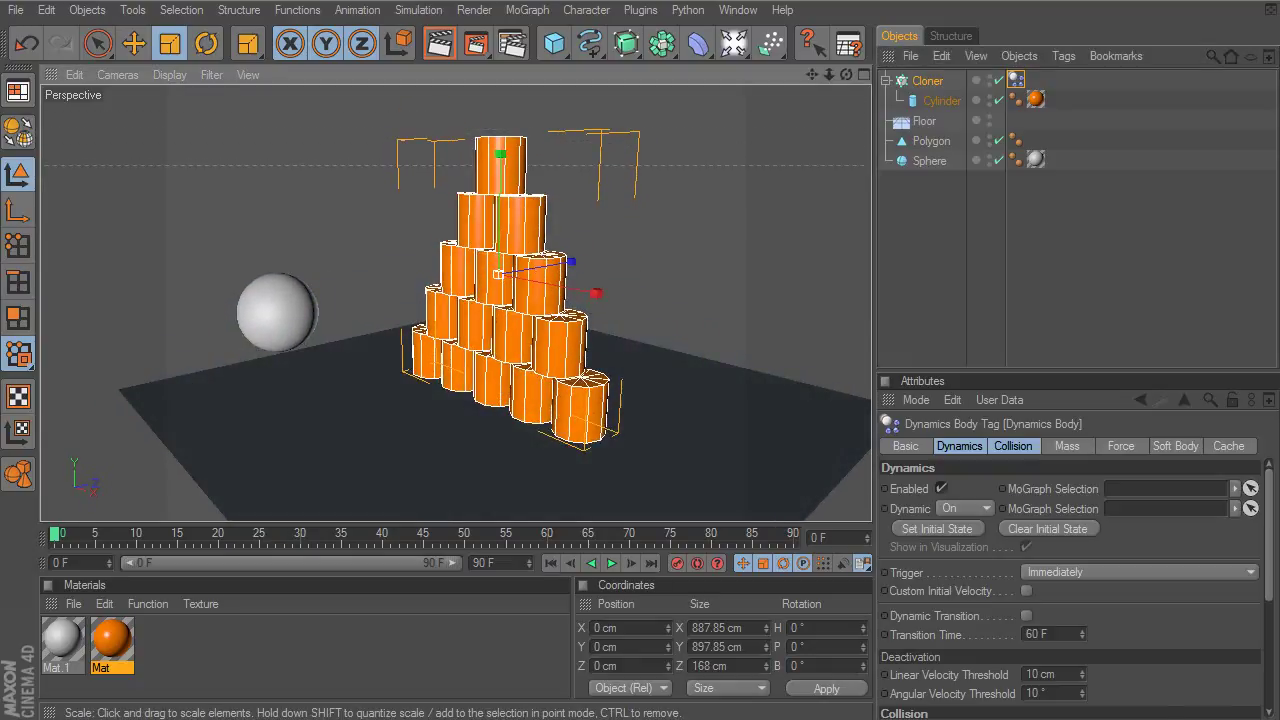
pyautogui.click(925, 122)
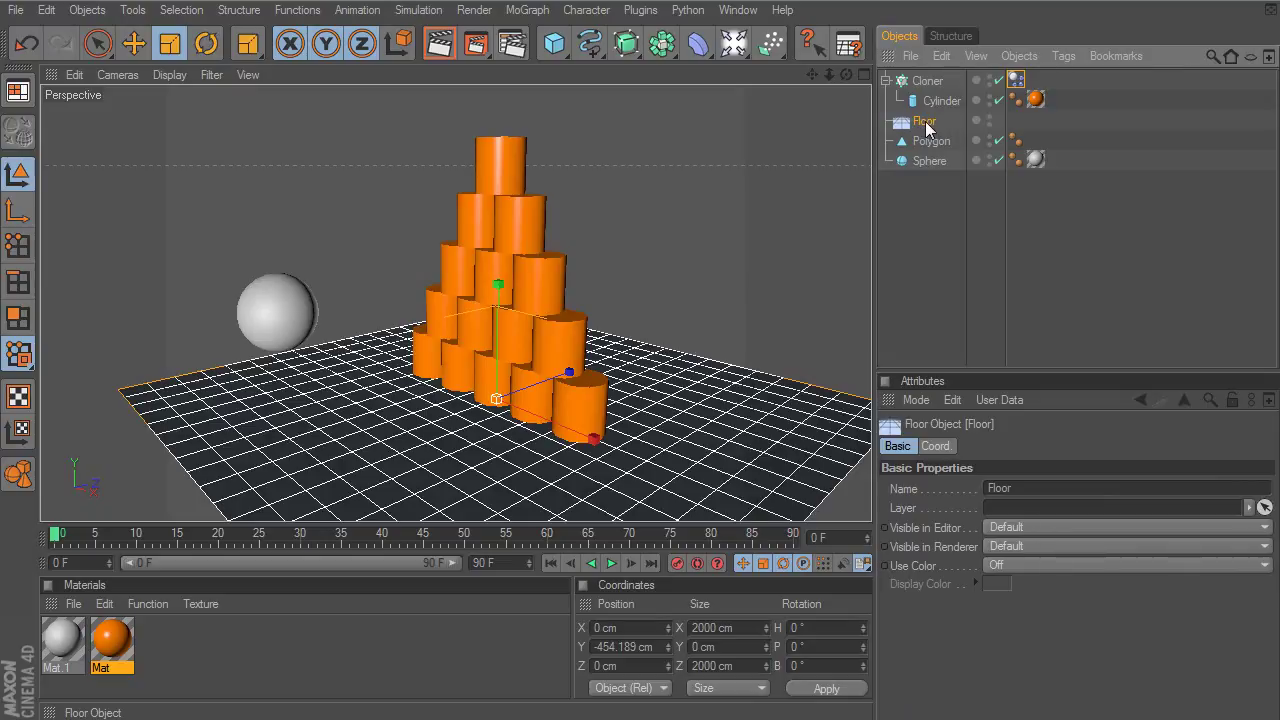
pyautogui.click(1064, 56)
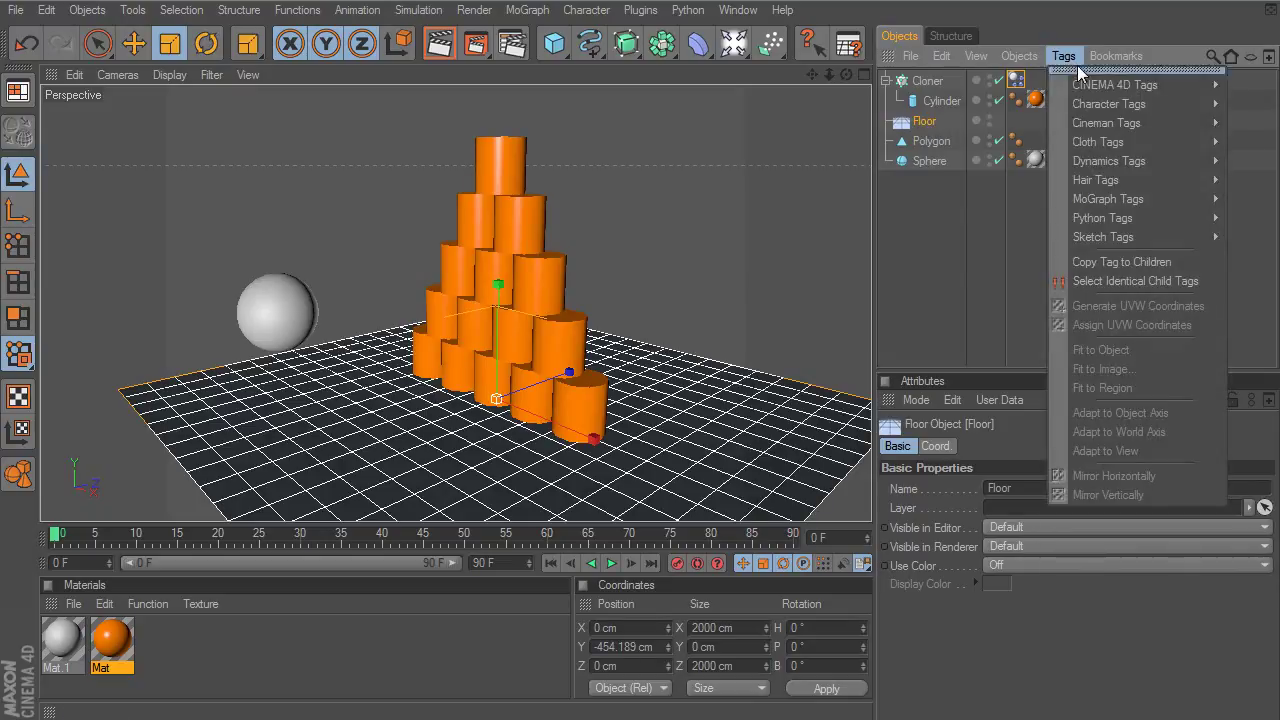
pyautogui.moveTo(1093, 161)
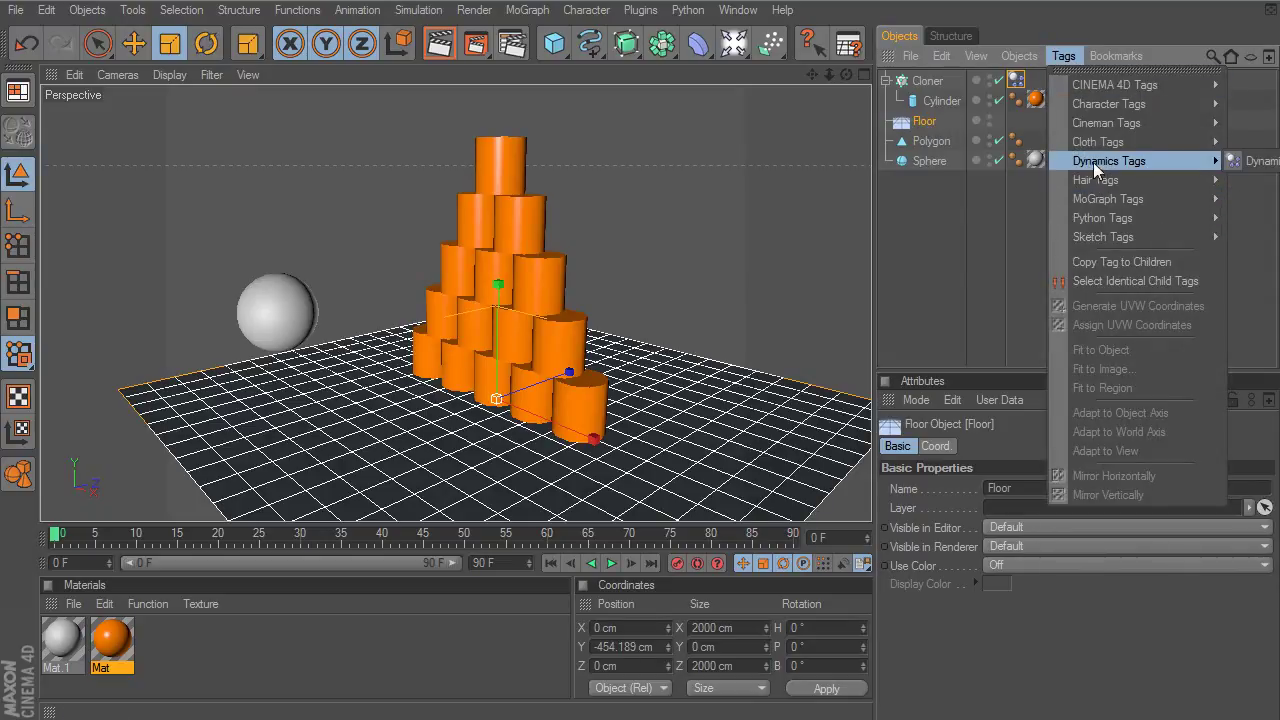
pyautogui.click(1252, 161)
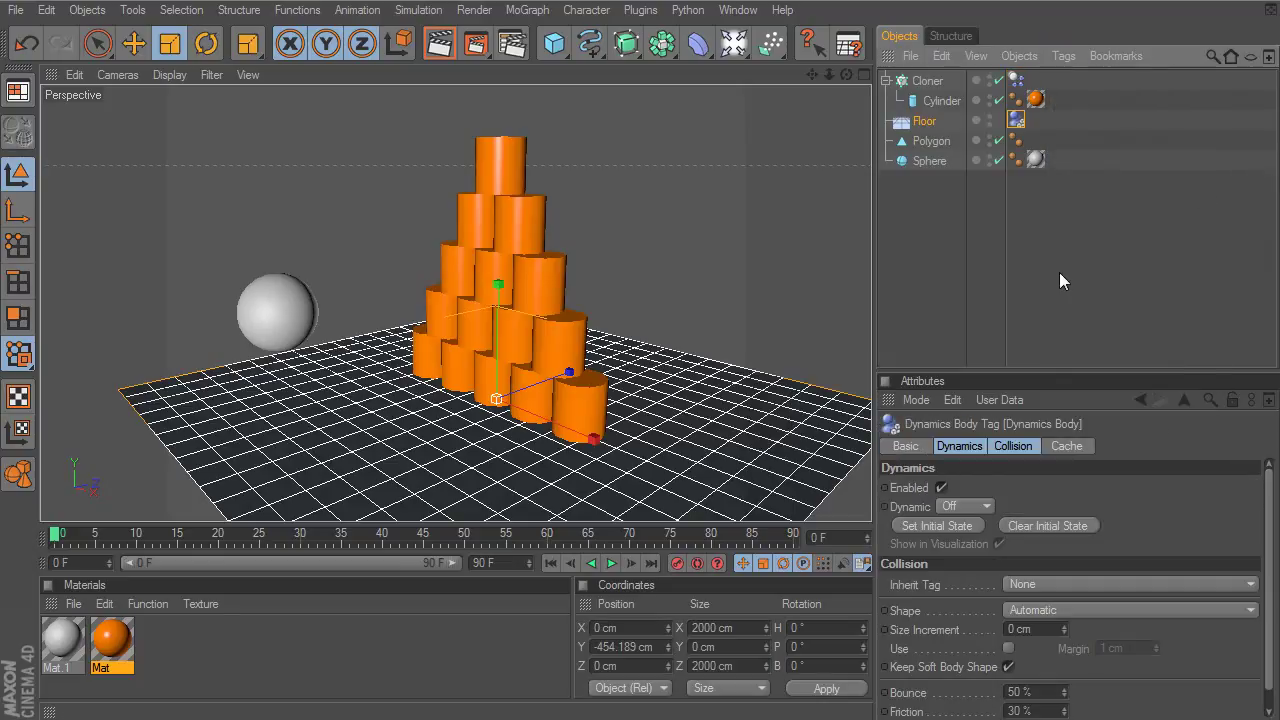
# Replay the simulation to check the stack against the Floor, rewind to frame 0, and open the Cloner's Dynamics Body settings
pyautogui.click(613, 564)
pyautogui.click(551, 563)
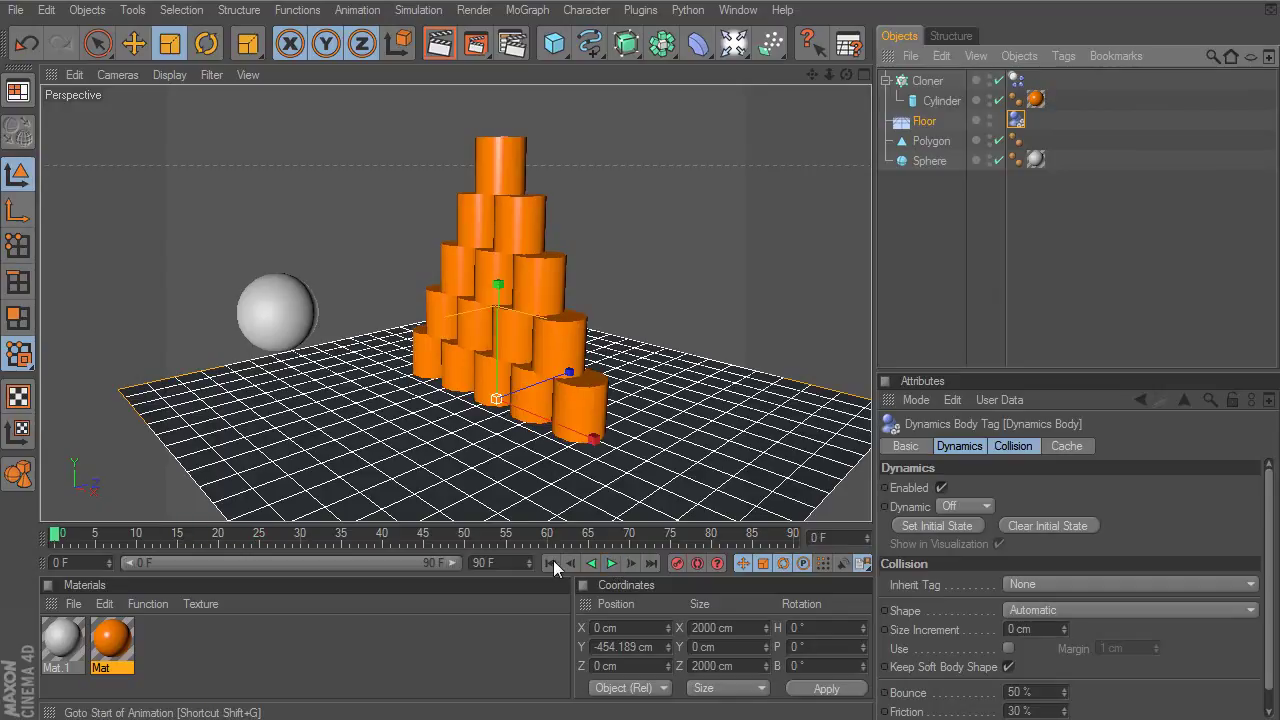
pyautogui.click(609, 564)
pyautogui.click(609, 564)
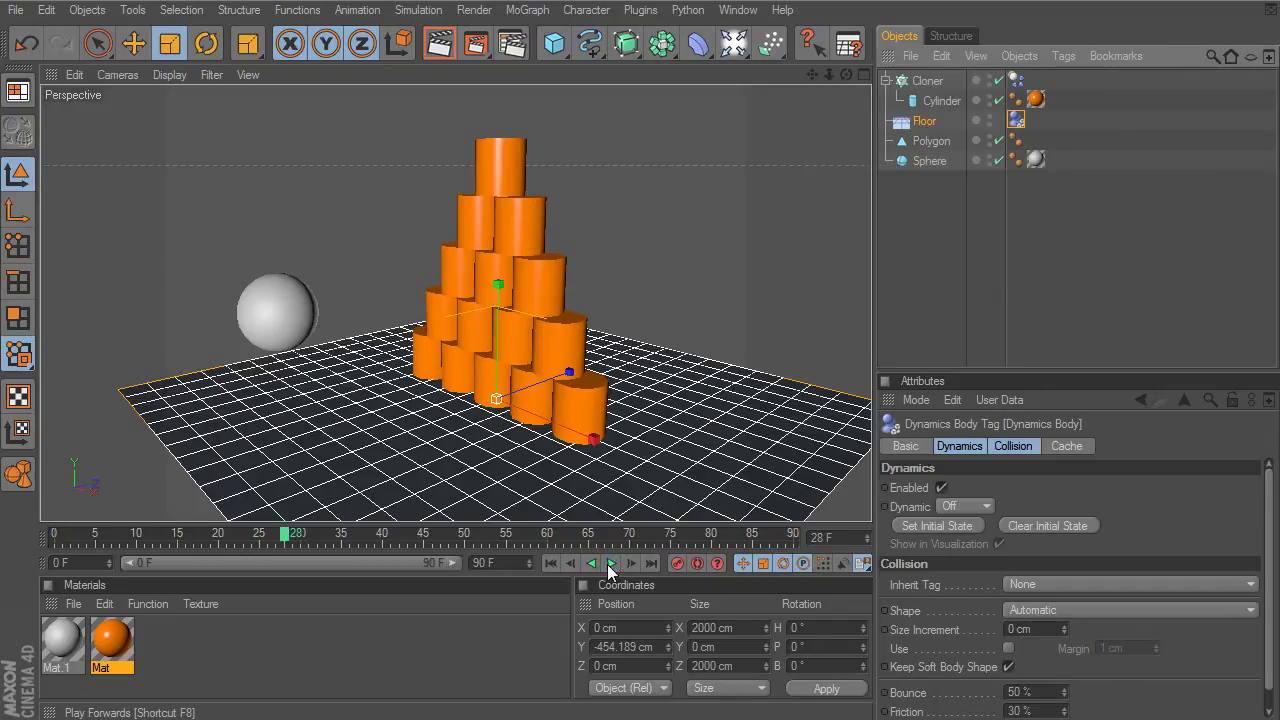
pyautogui.click(549, 563)
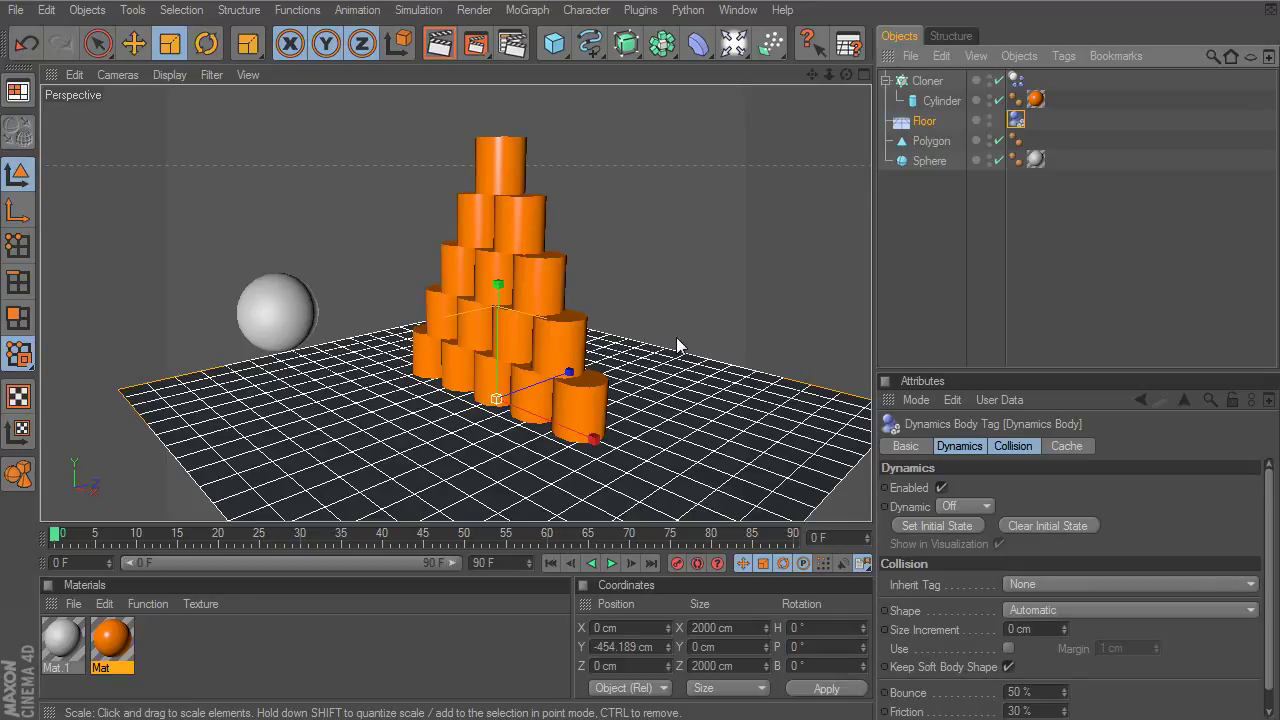
pyautogui.click(1016, 80)
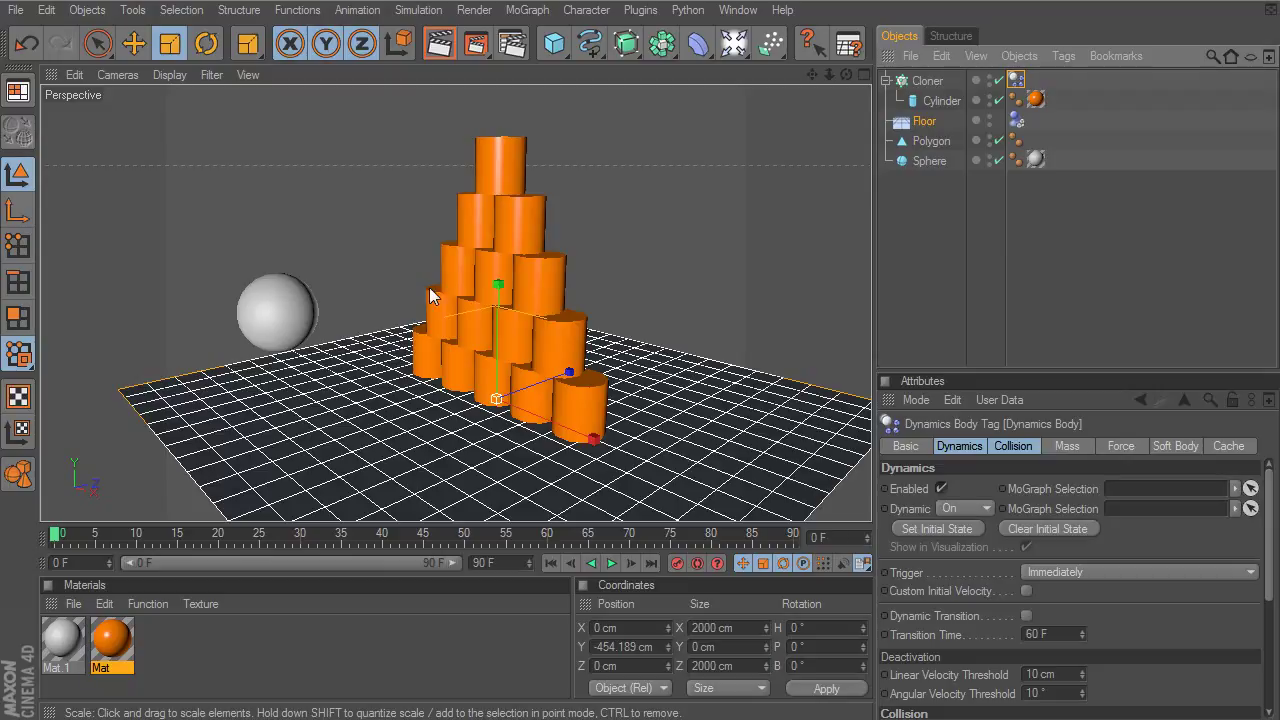
# Add a Dynamics Body tag to the Sphere, keeping it enabled
pyautogui.click(926, 160)
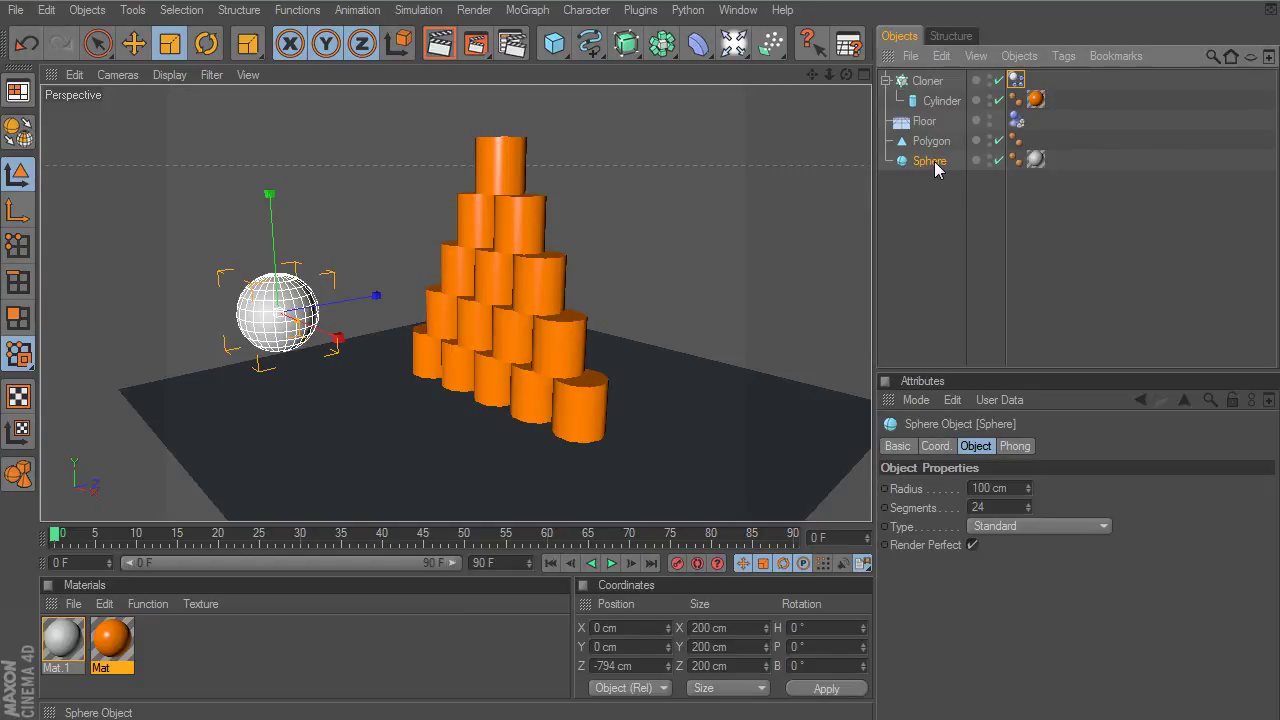
pyautogui.click(1064, 57)
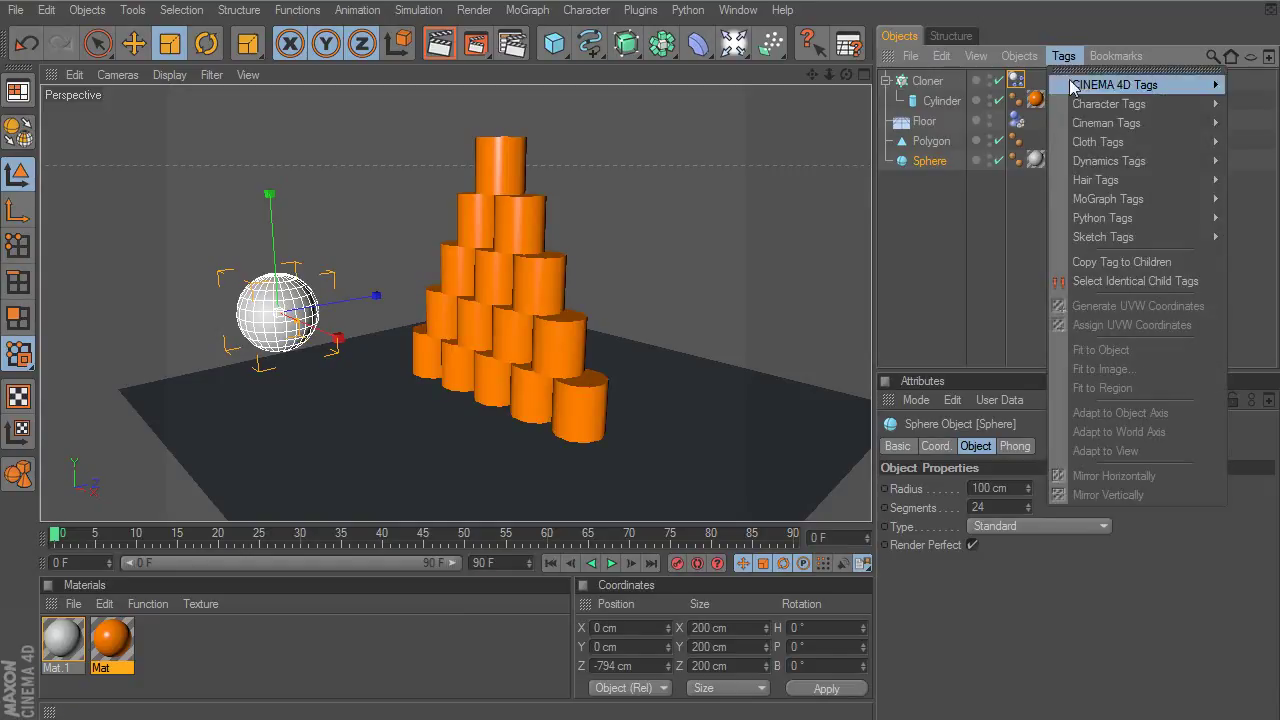
pyautogui.moveTo(1094, 166)
pyautogui.click(1256, 161)
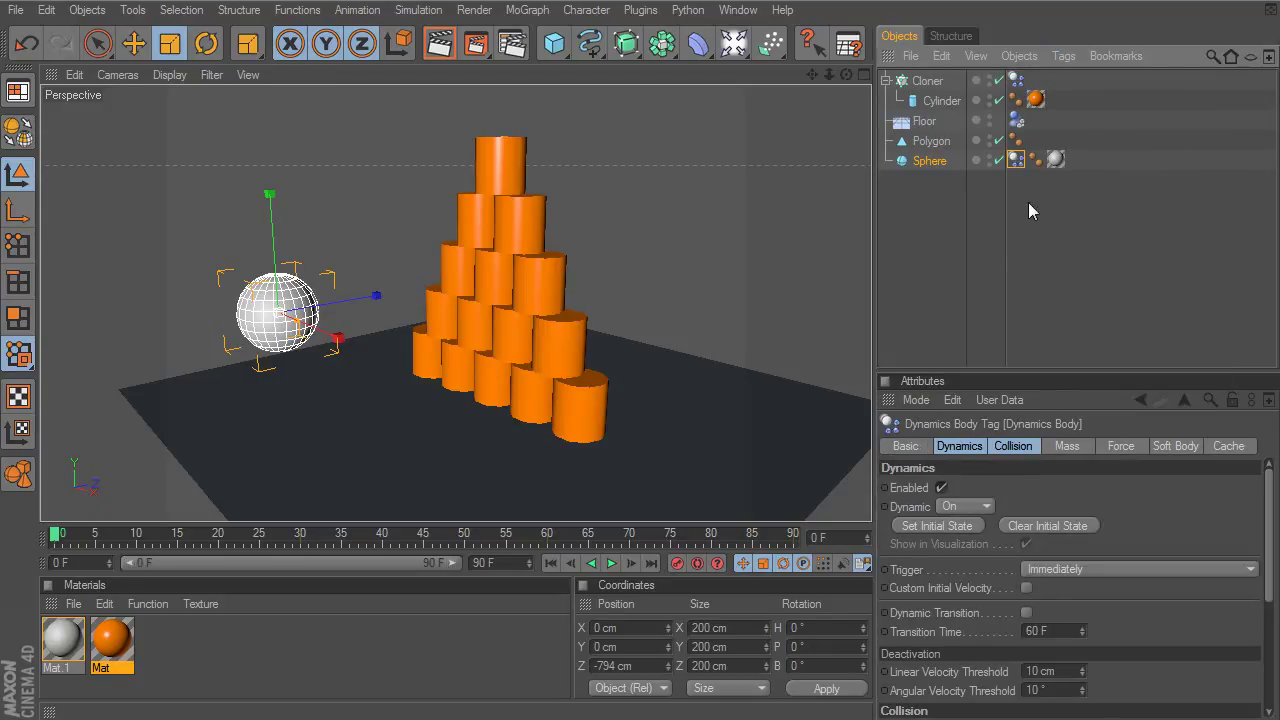
pyautogui.click(942, 488)
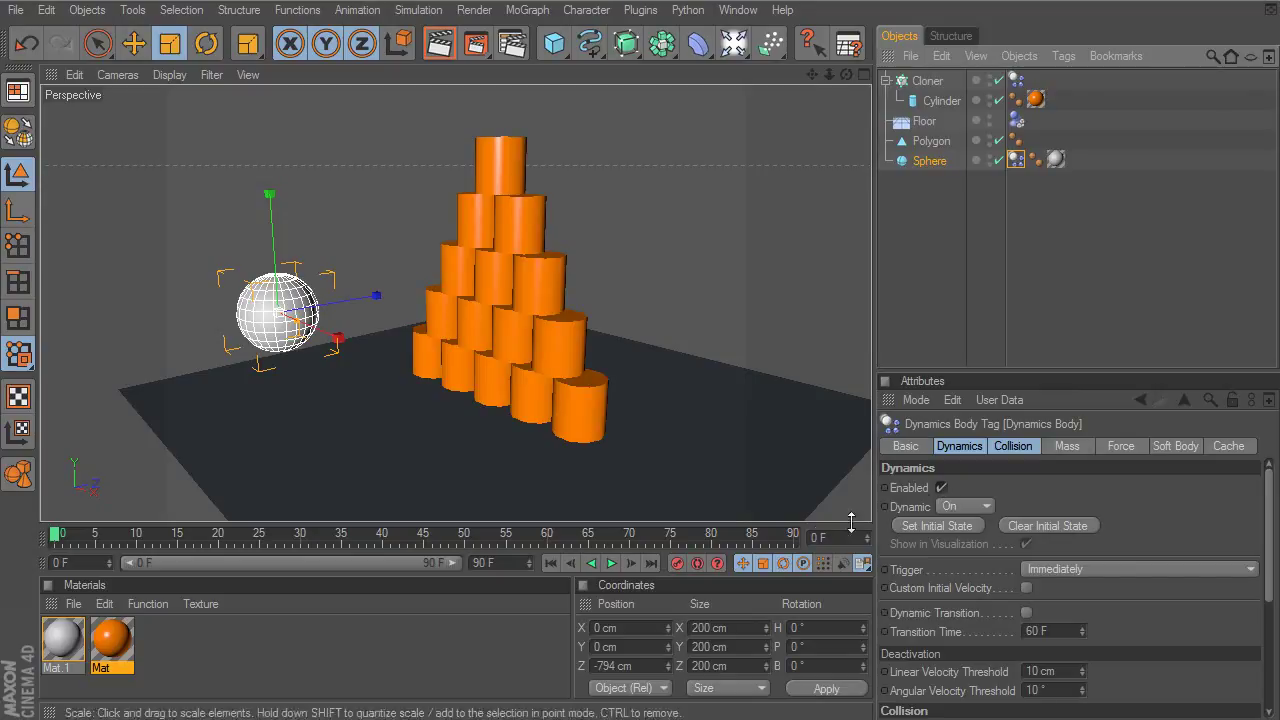
# Play the simulation to check the Sphere's motion and return to the start of the animation
pyautogui.click(611, 563)
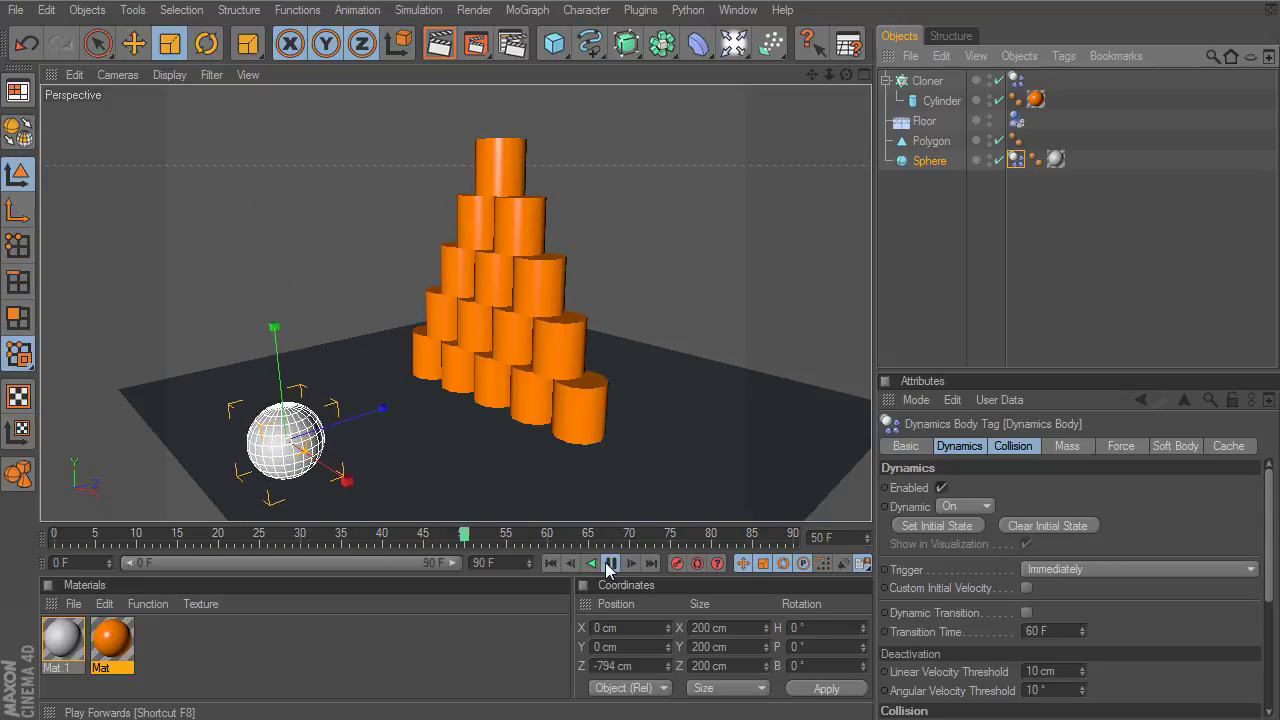
pyautogui.click(609, 565)
pyautogui.click(550, 563)
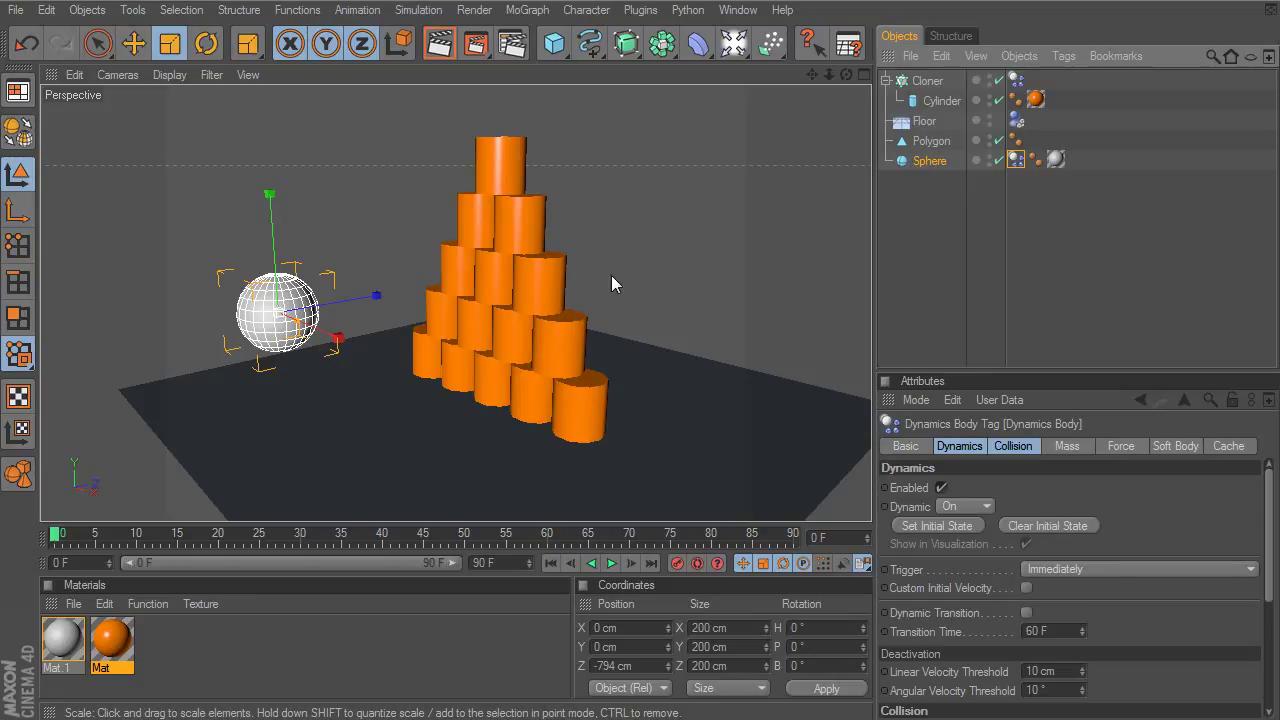
# Enable a custom initial velocity for the Sphere and adjust its initial linear Z velocity to 1241 cm while playing the simulation
pyautogui.click(1020, 445)
pyautogui.click(962, 447)
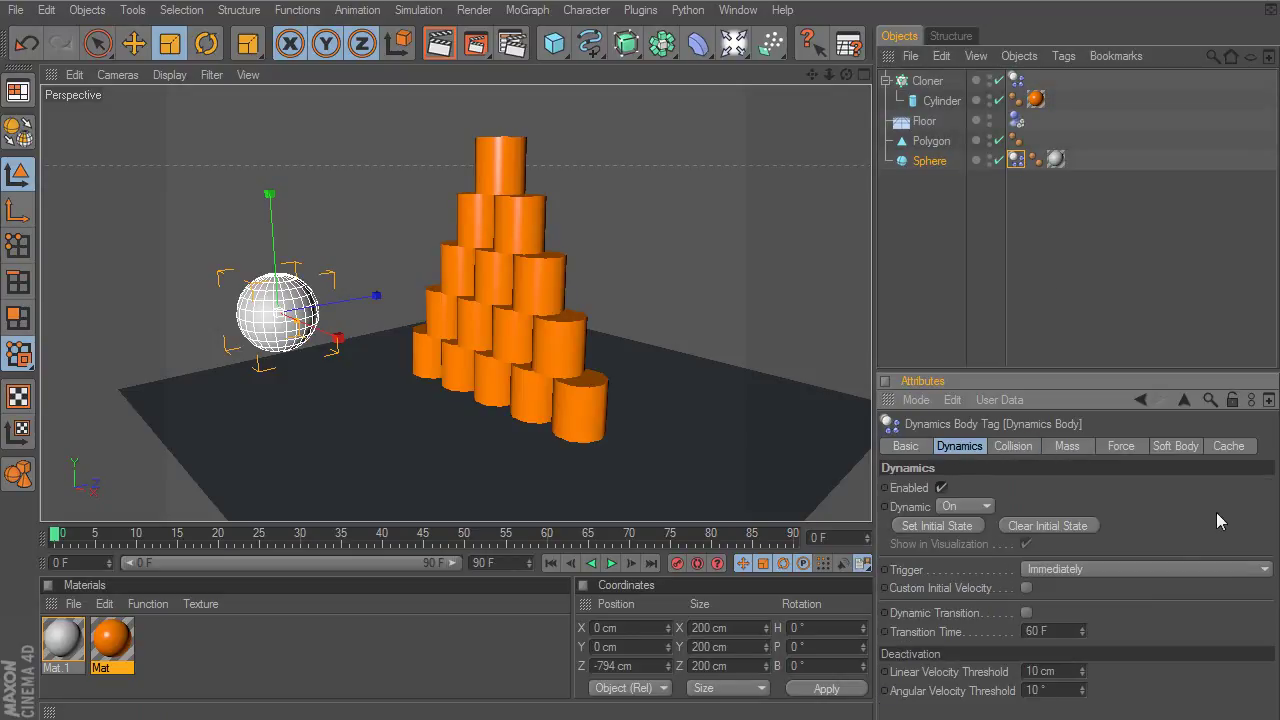
pyautogui.click(1026, 588)
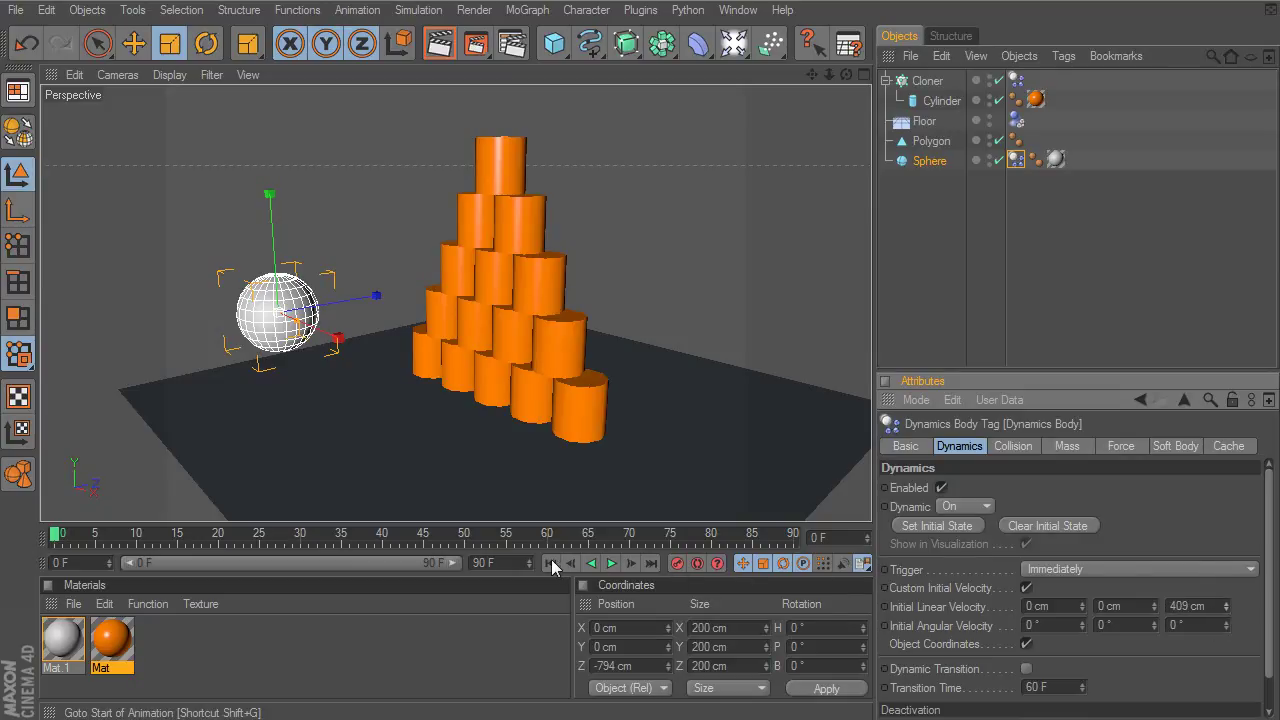
pyautogui.click(611, 563)
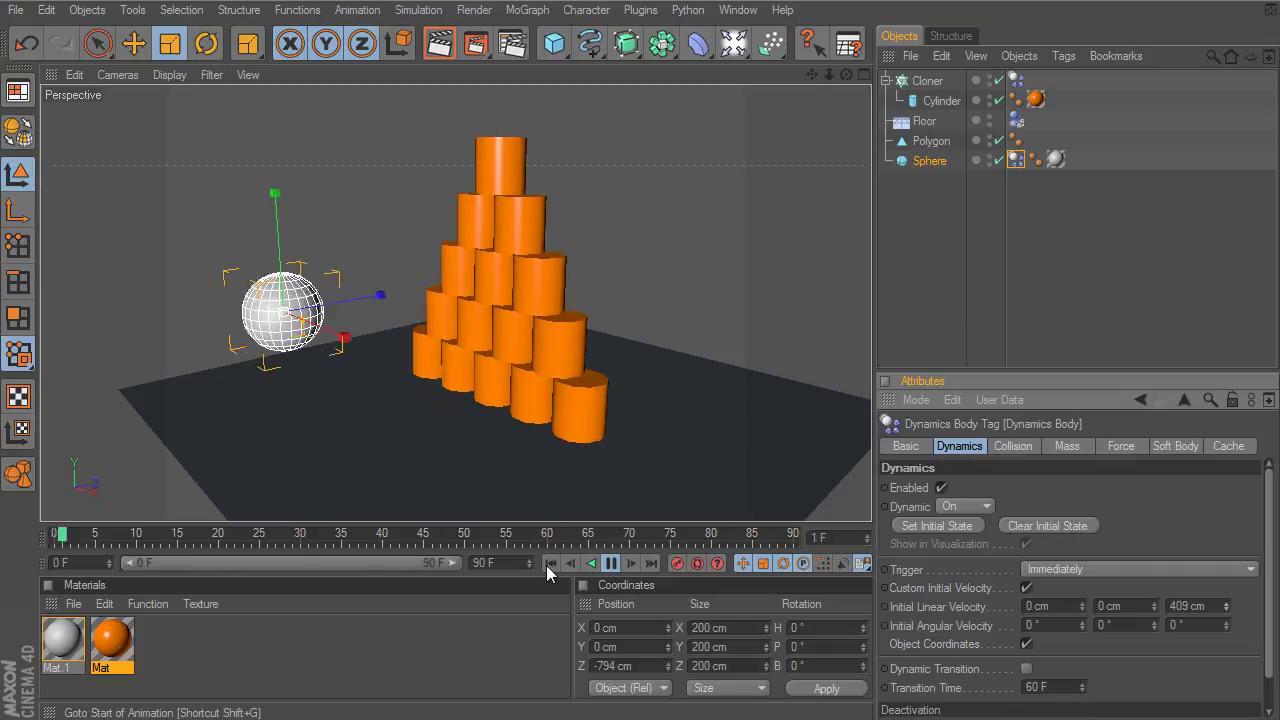
pyautogui.moveTo(1227, 607)
pyautogui.mouseDown()
pyautogui.moveTo(1227, 570)
pyautogui.moveTo(1227, 590)
pyautogui.mouseUp()
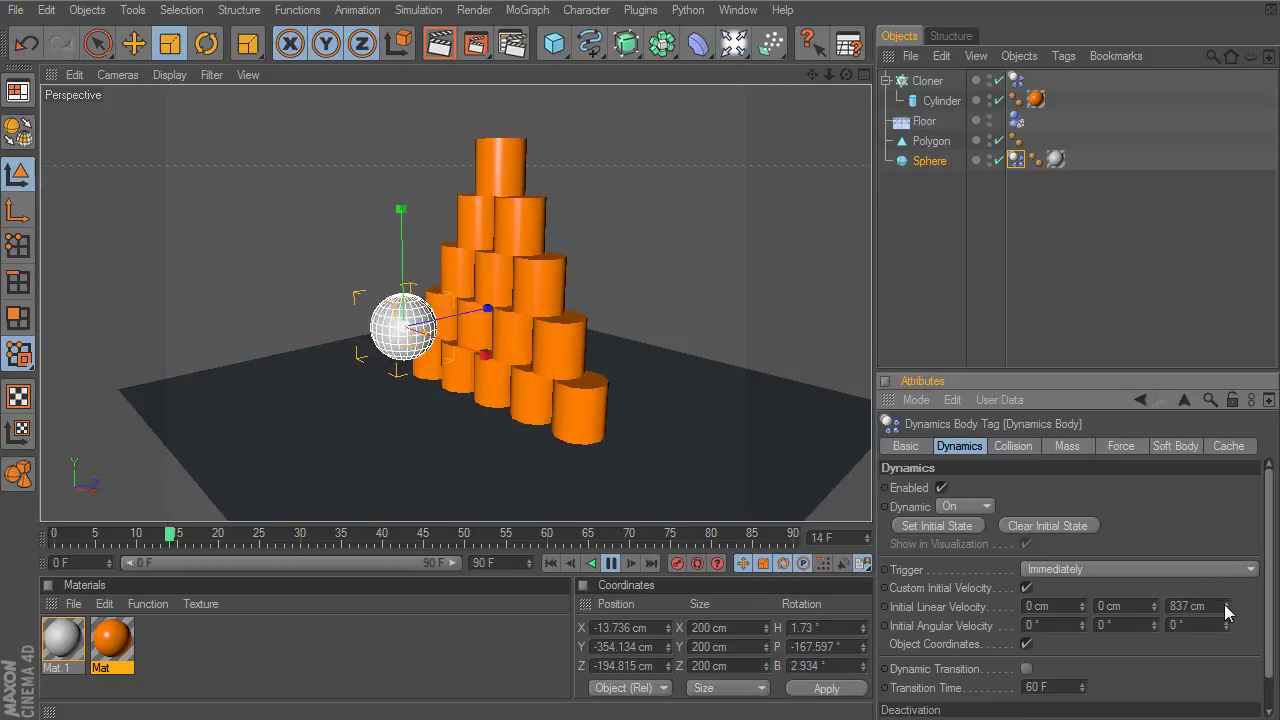
pyautogui.moveTo(1227, 612); pyautogui.dragTo(1226, 557)
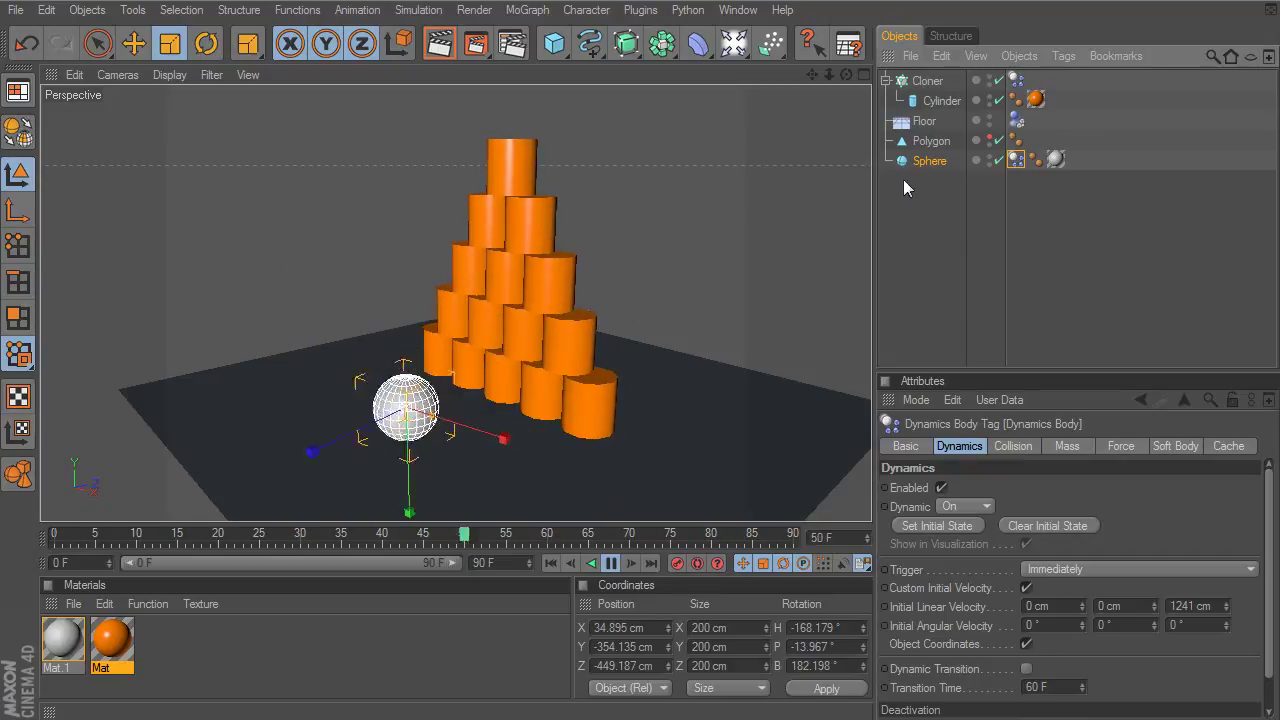
# Set Individual Elements to All in the collision settings of the Cloner's Dynamics Body tag
pyautogui.click(1017, 80)
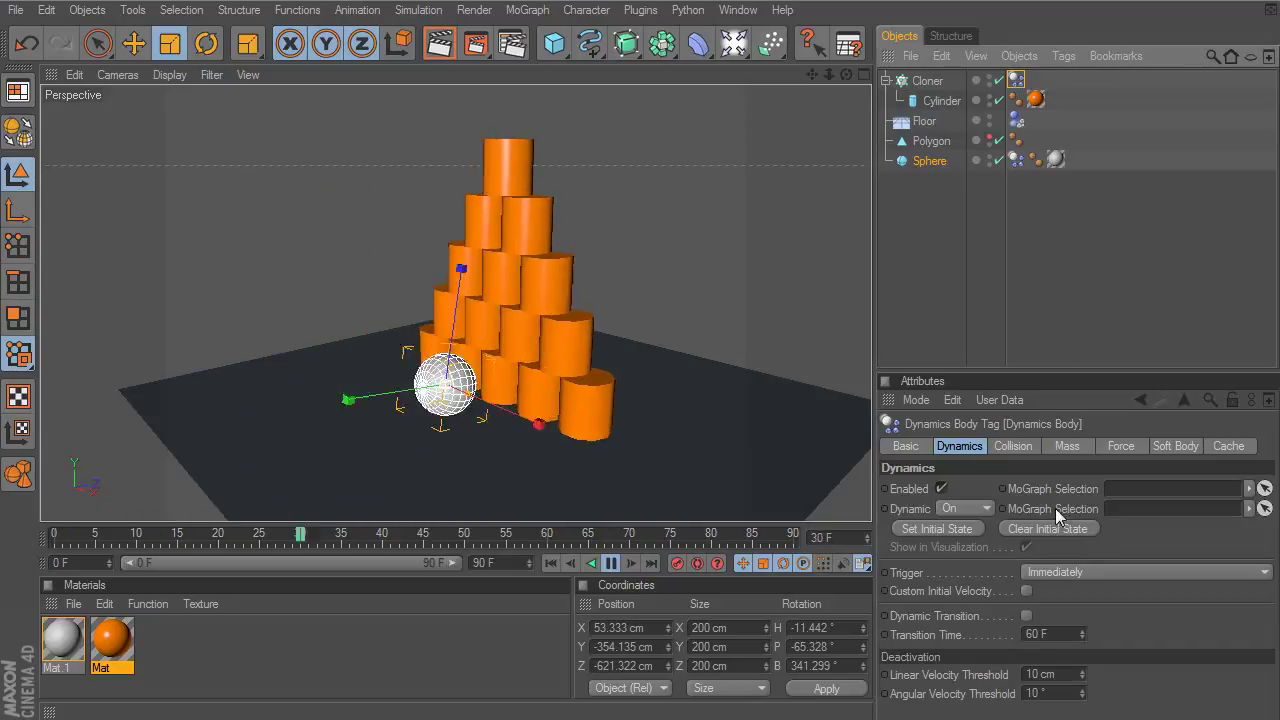
pyautogui.click(1014, 446)
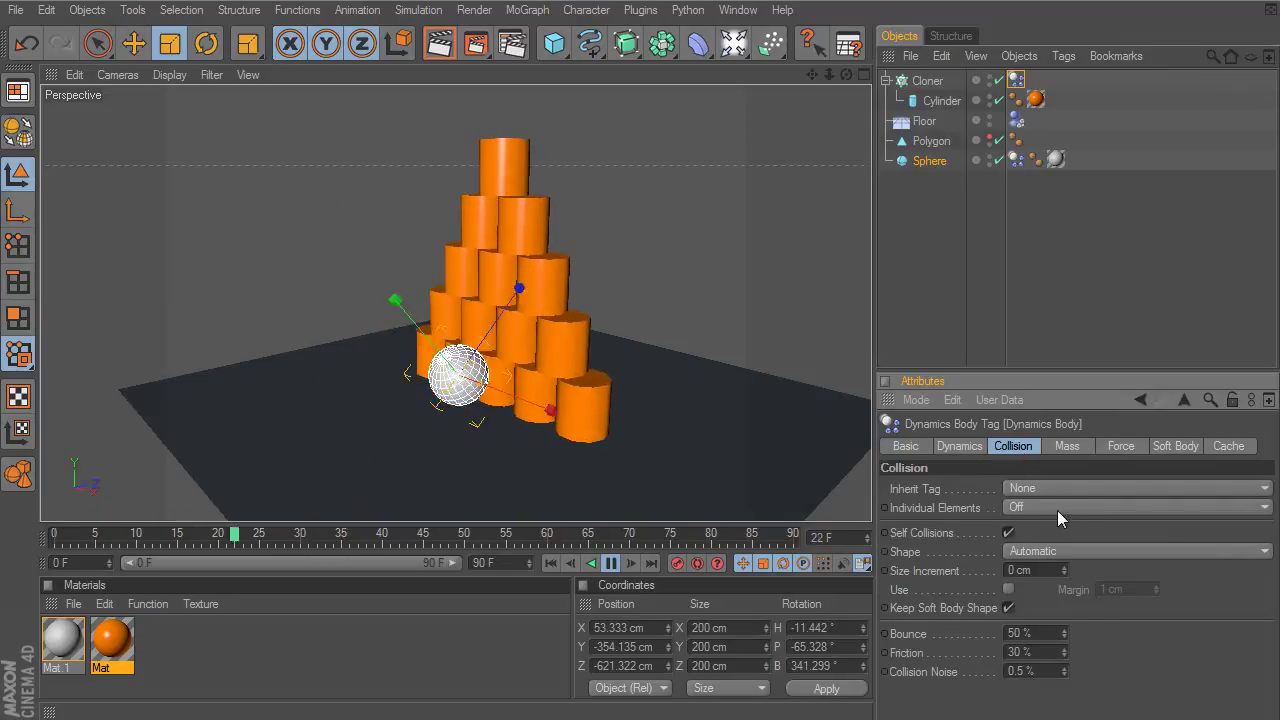
pyautogui.click(1052, 509)
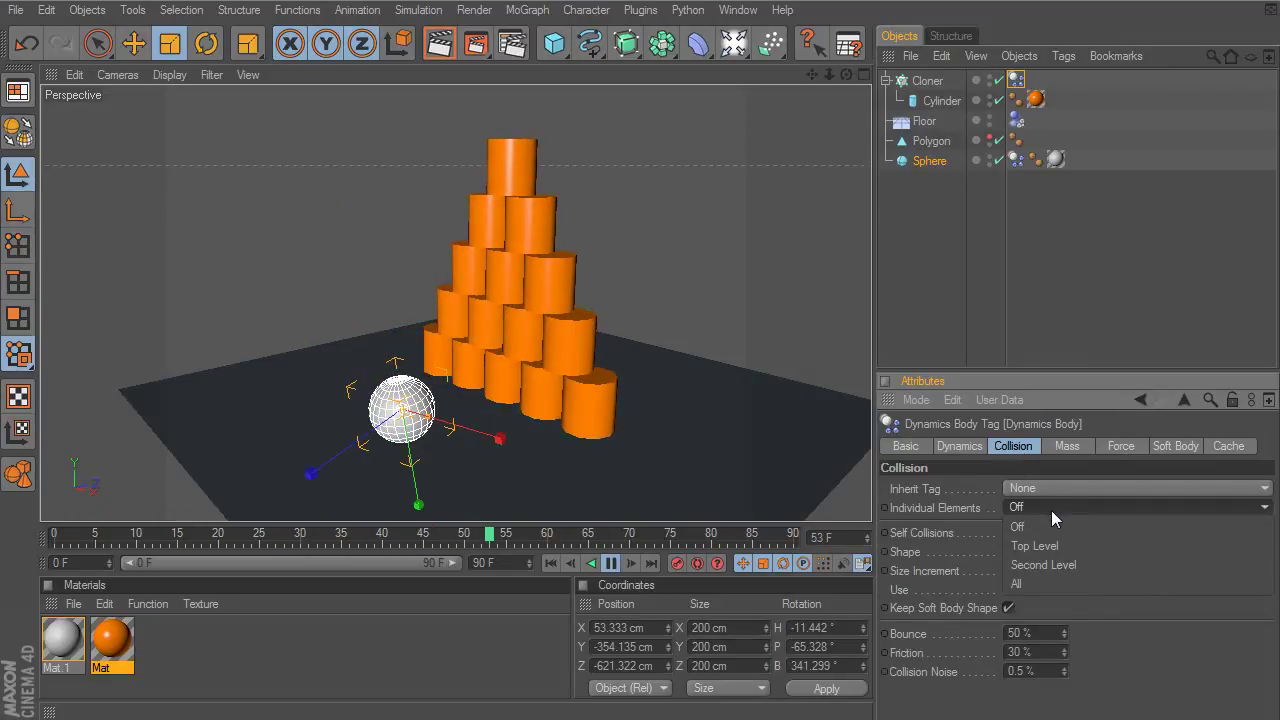
pyautogui.click(1044, 584)
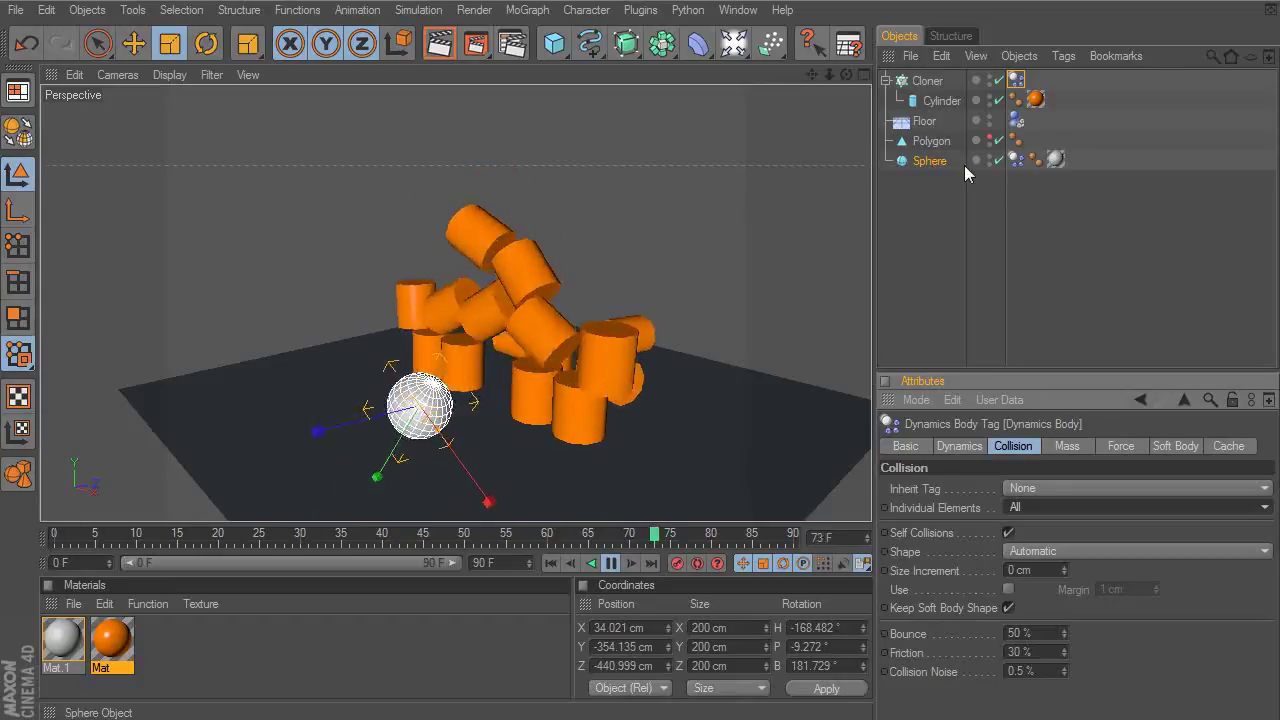
# Give the Sphere's Dynamics Body a Custom Mass of 104 and replay the simulation from the start
pyautogui.click(1015, 160)
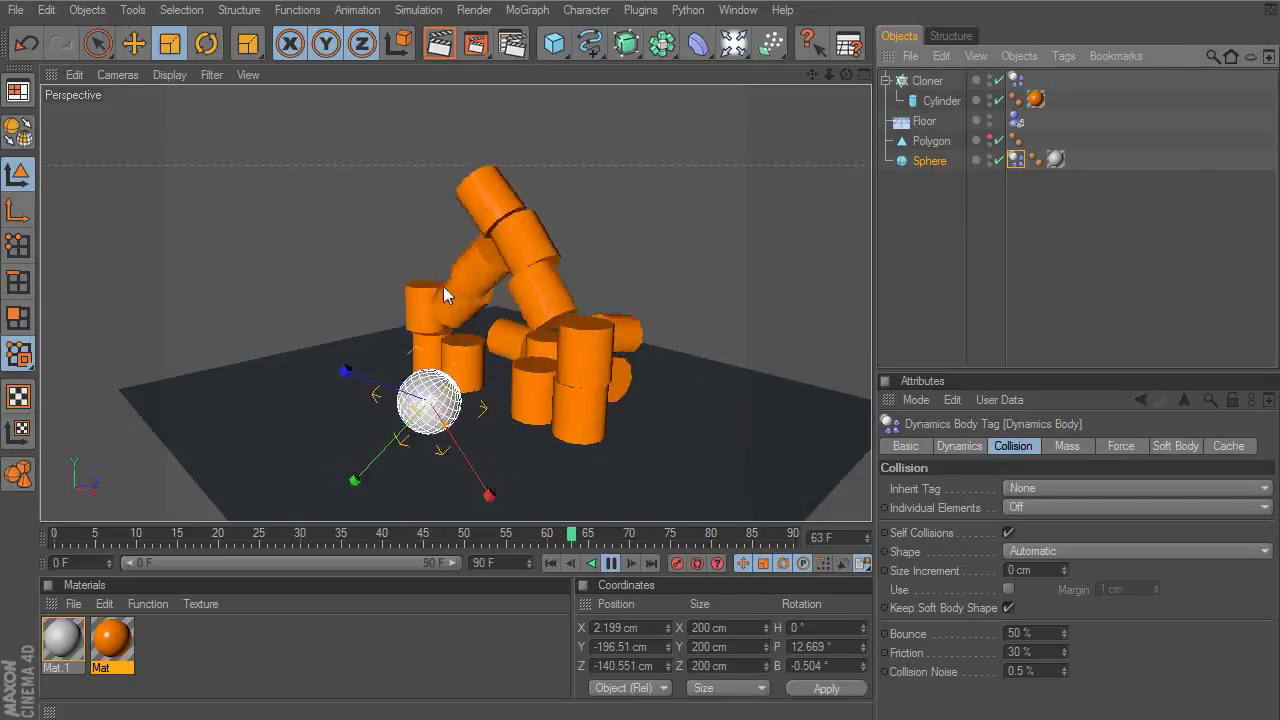
pyautogui.click(1066, 446)
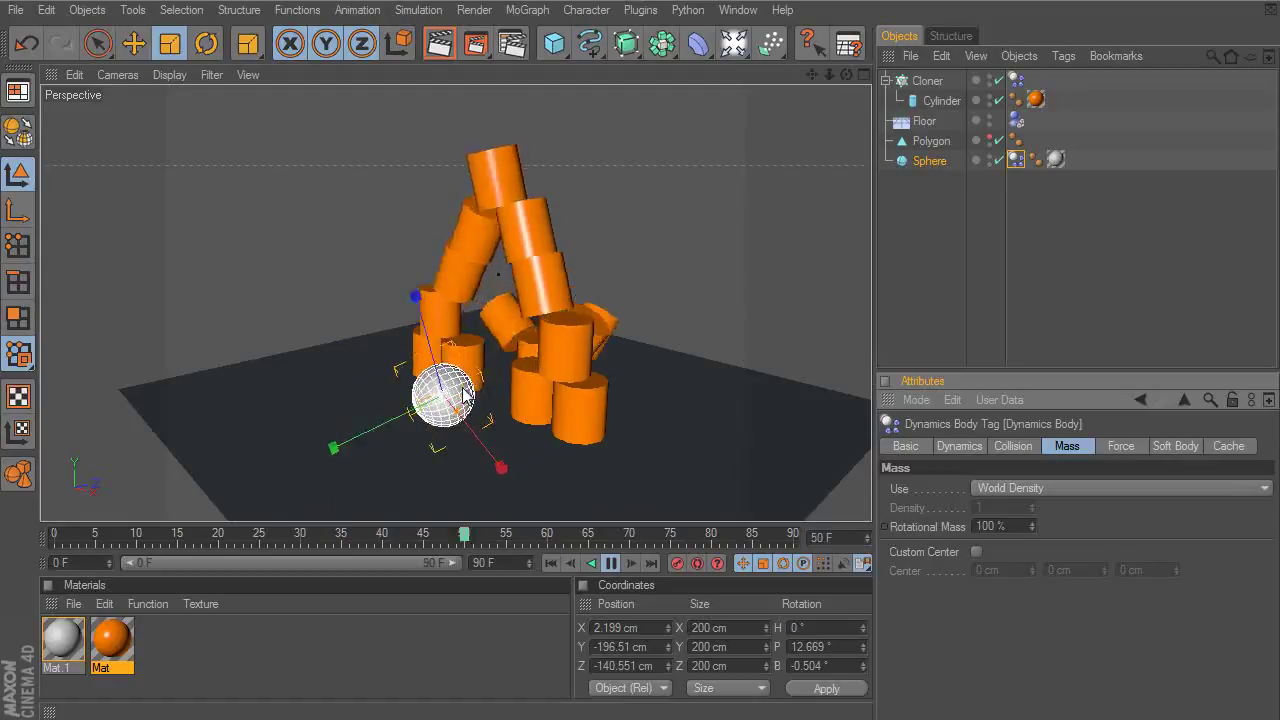
pyautogui.click(1015, 489)
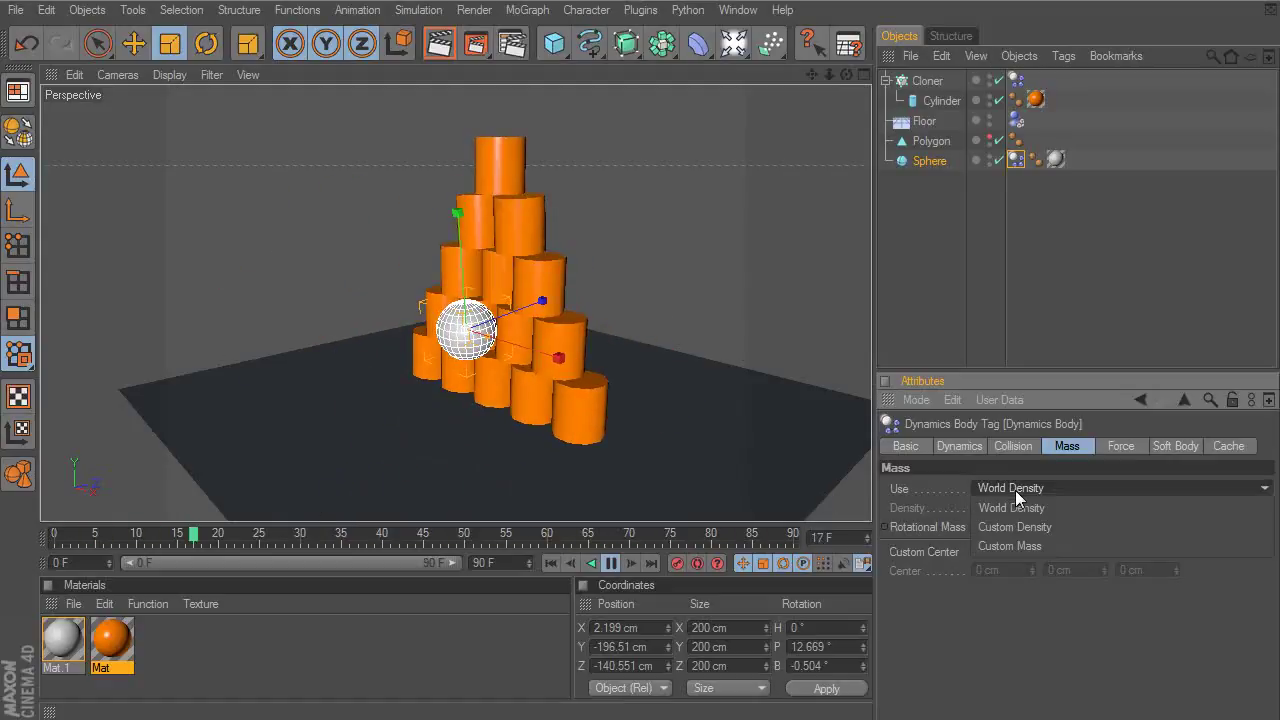
pyautogui.click(1045, 545)
pyautogui.moveTo(1033, 507)
pyautogui.mouseDown()
pyautogui.moveTo(1033, 465)
pyautogui.moveTo(1031, 508)
pyautogui.mouseUp()
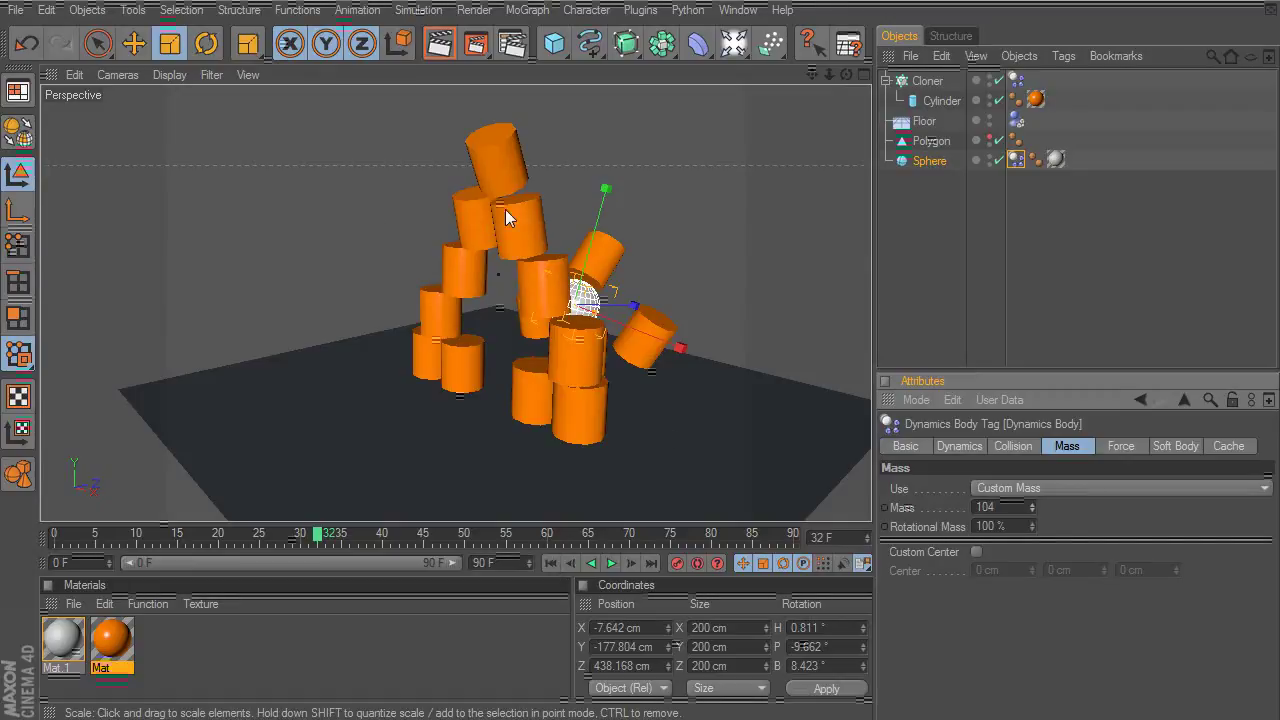
pyautogui.click(551, 564)
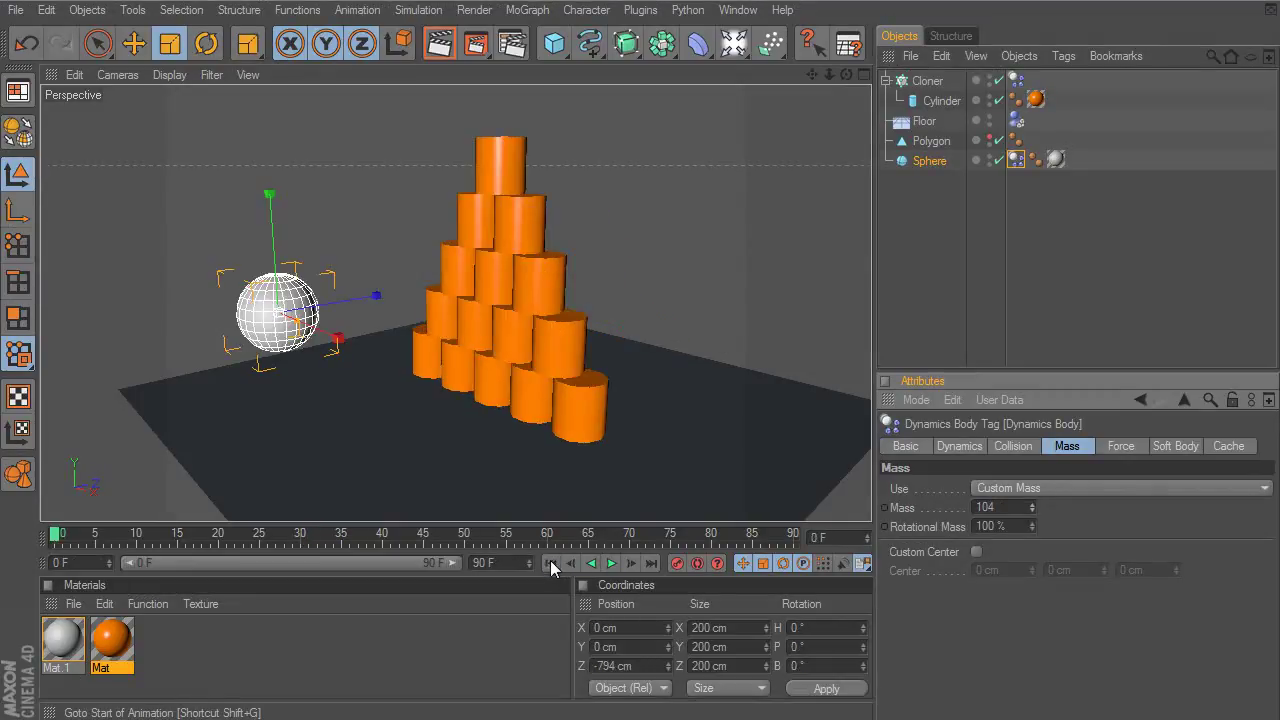
pyautogui.click(605, 565)
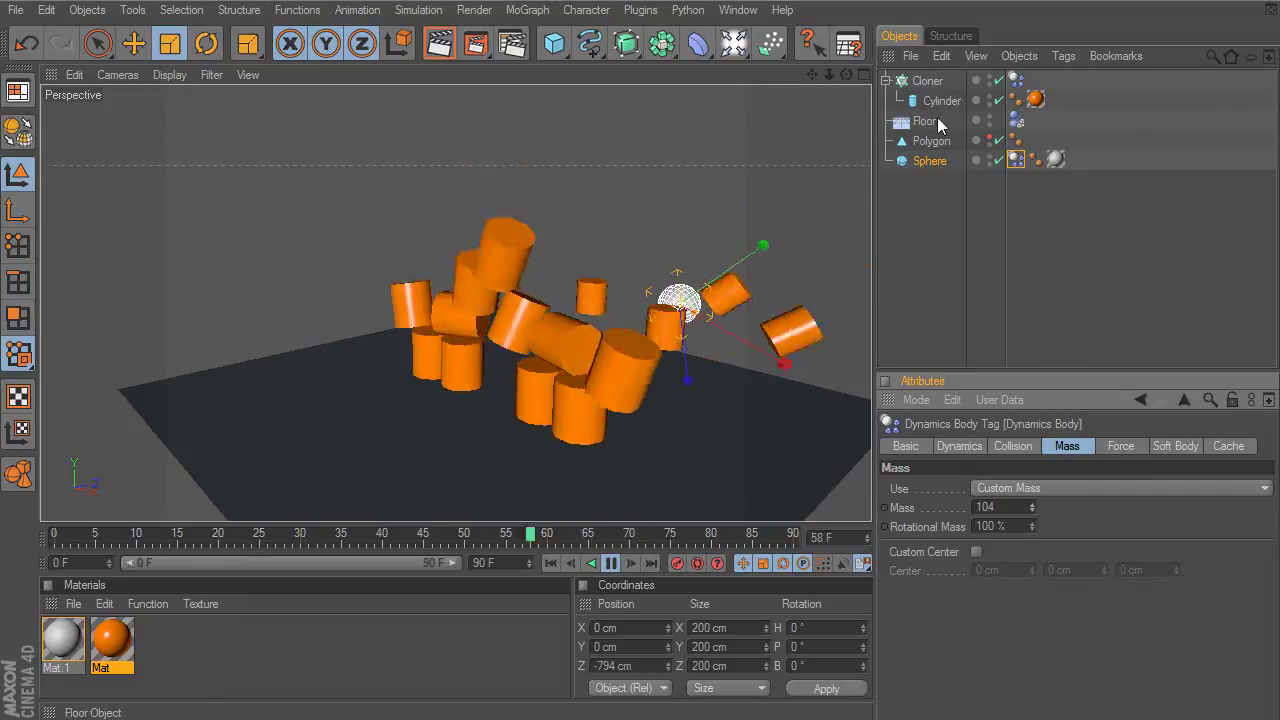
# Set the friction of the Floor's Dynamics Body to 375%
pyautogui.click(1016, 120)
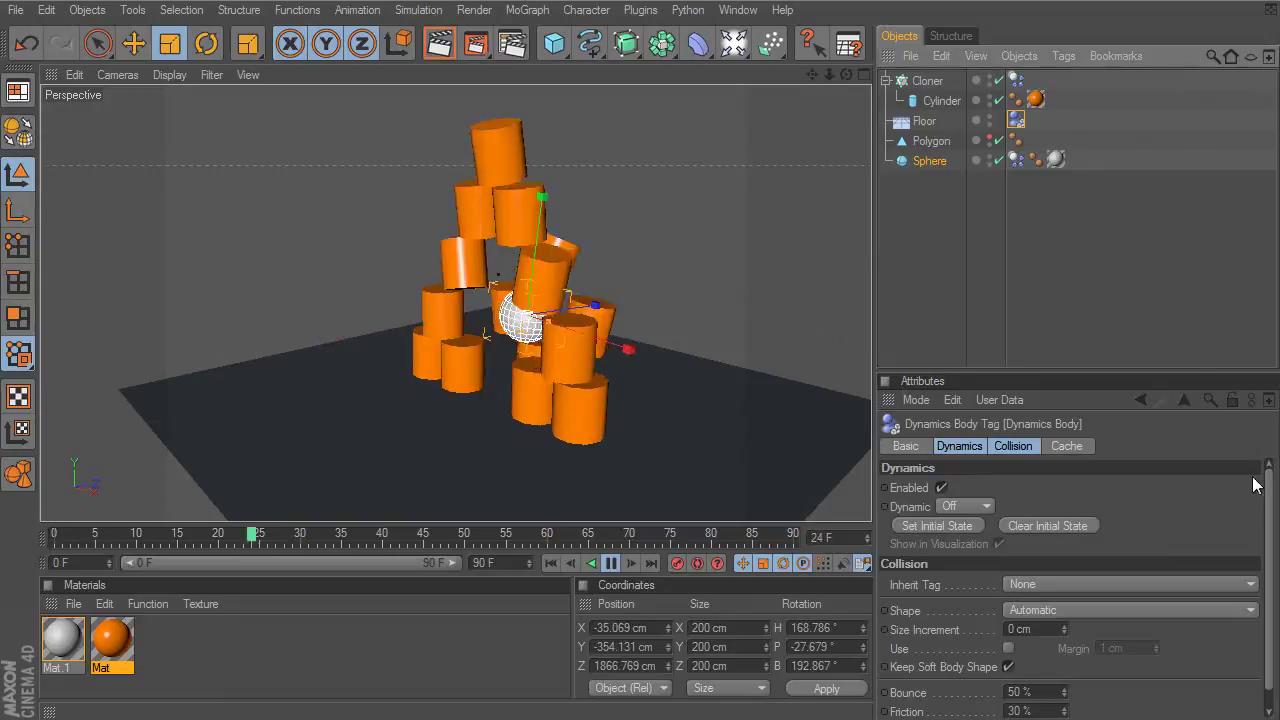
pyautogui.scroll(-1, 1272, 486)
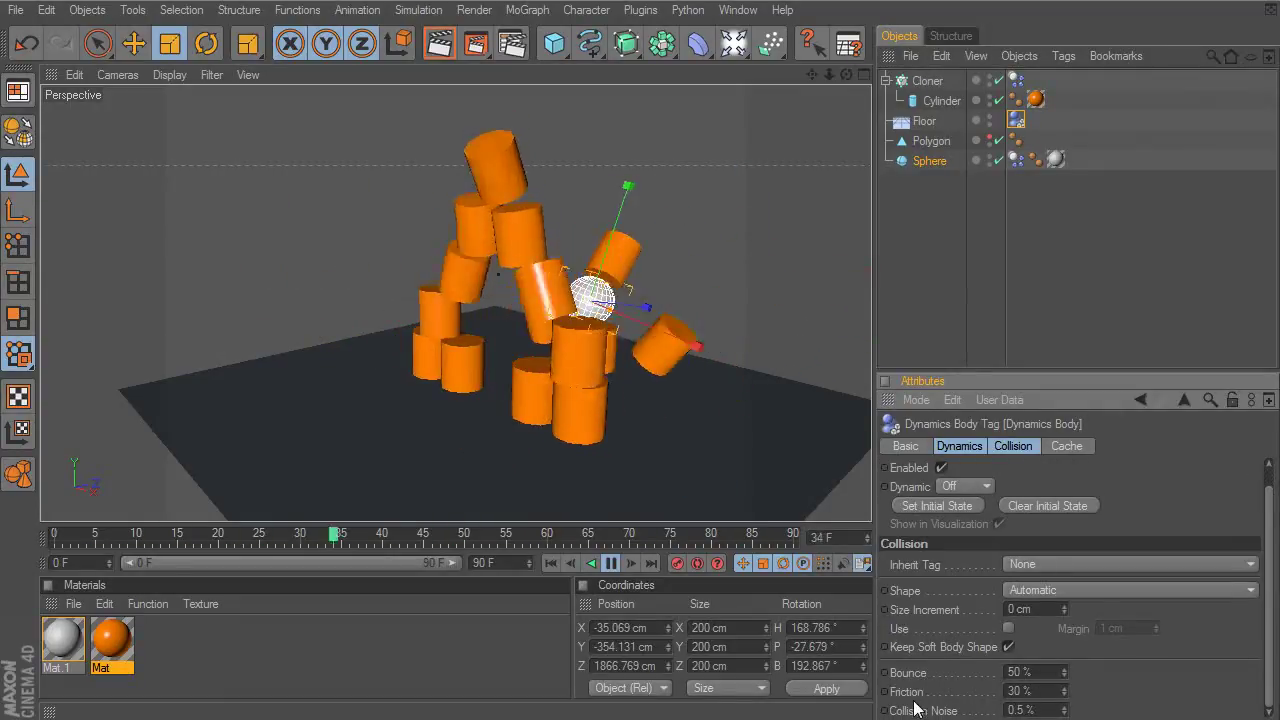
pyautogui.moveTo(1062, 691)
pyautogui.mouseDown()
pyautogui.moveTo(1062, 650)
pyautogui.moveTo(1066, 697)
pyautogui.mouseUp()
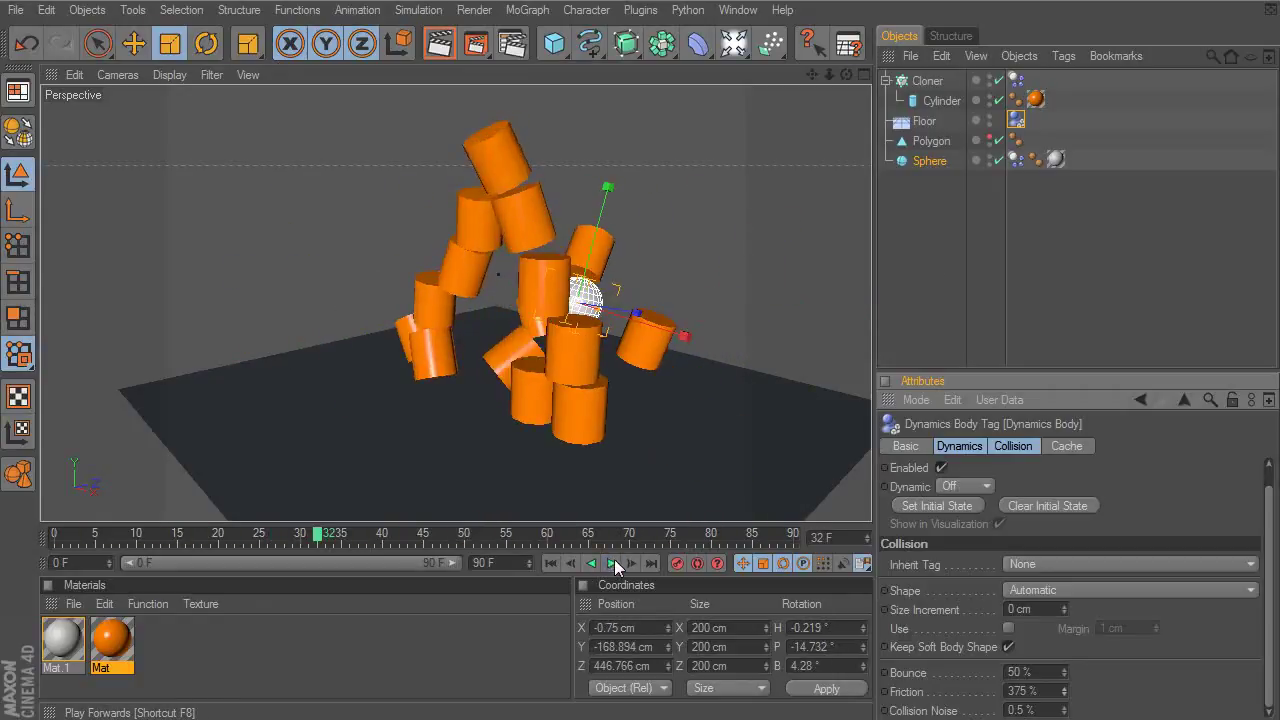
# Replay the simulation several times to check the impact with the new Floor friction, finishing at frame 0
pyautogui.click(551, 563)
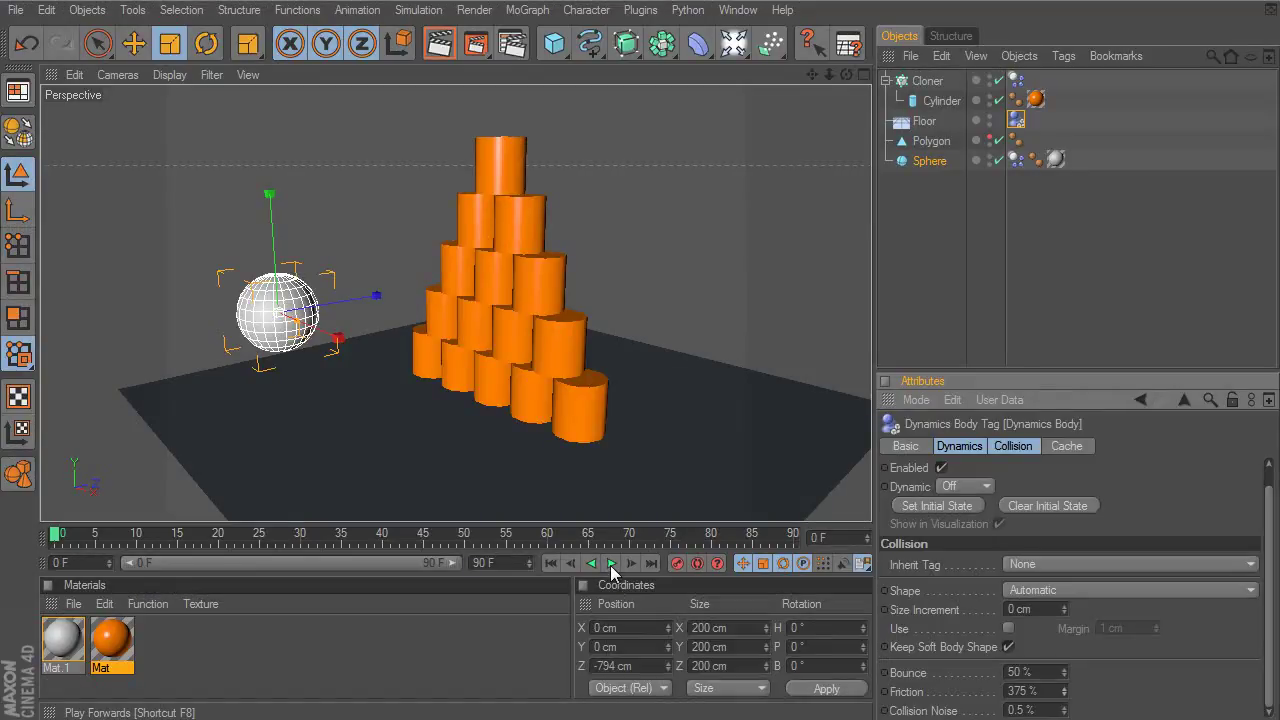
pyautogui.click(551, 563)
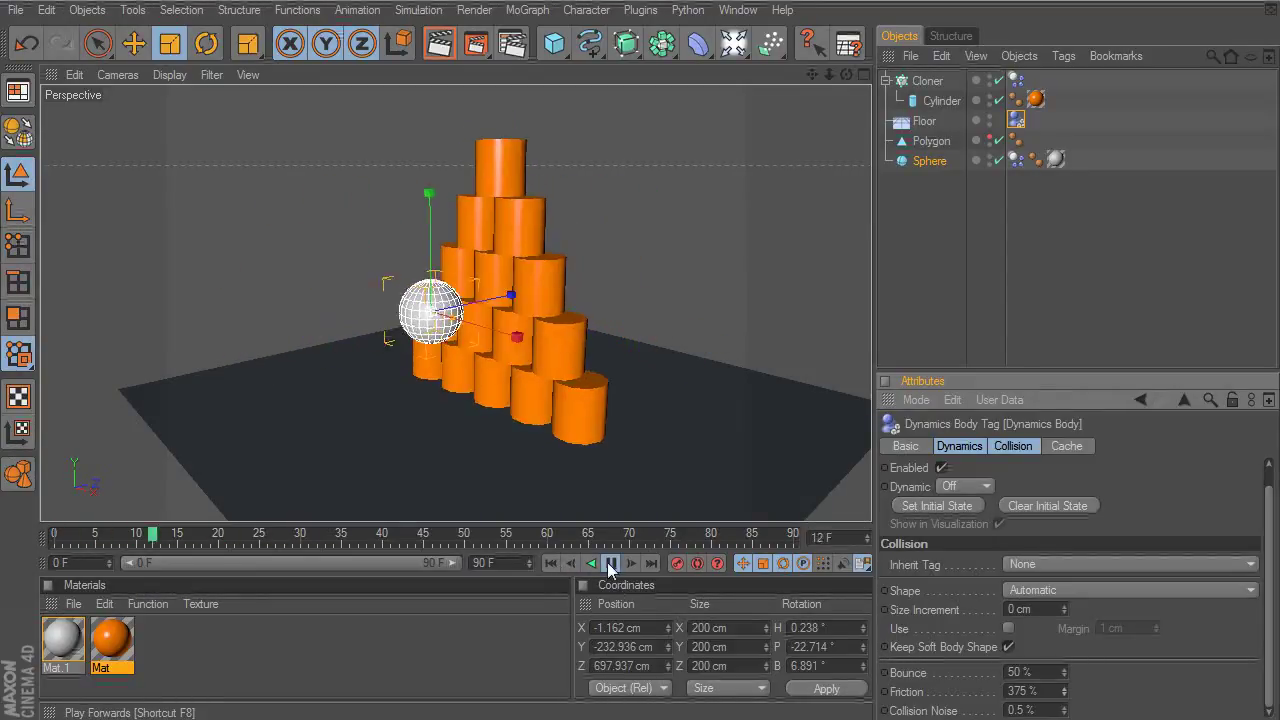
pyautogui.click(549, 563)
pyautogui.click(549, 563)
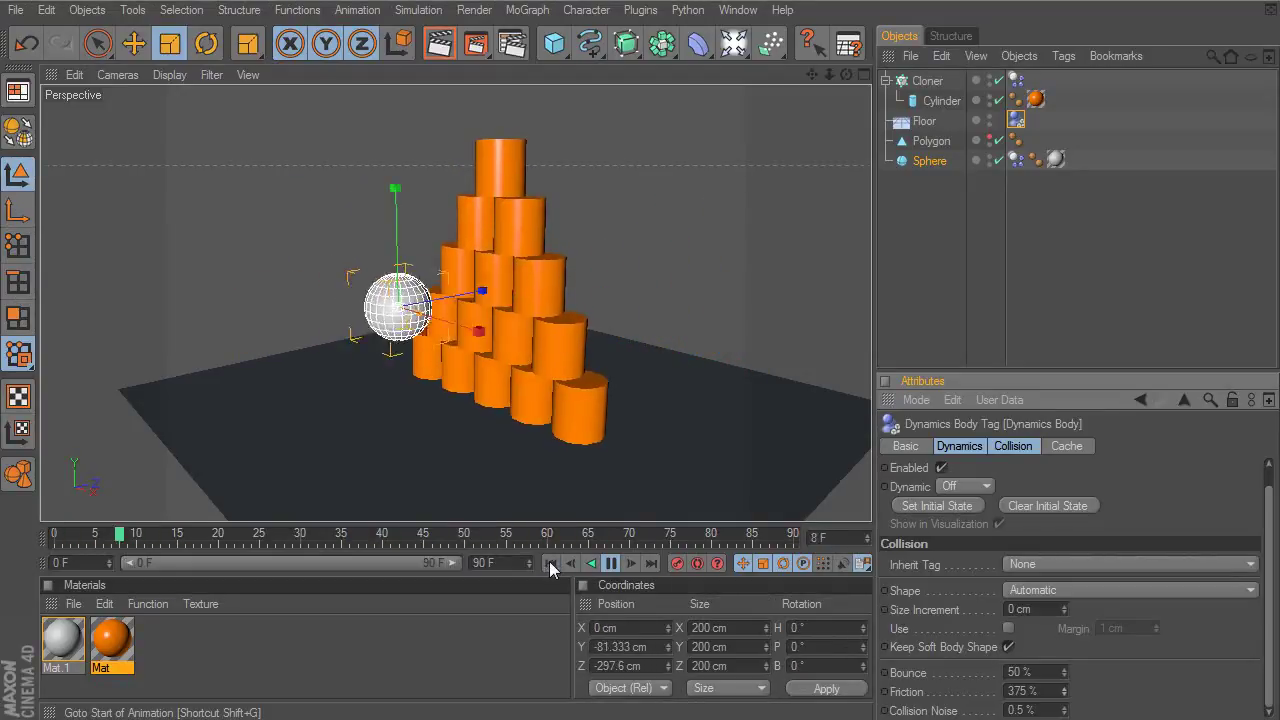
pyautogui.click(549, 563)
pyautogui.click(549, 563)
pyautogui.click(549, 563)
pyautogui.click(549, 563)
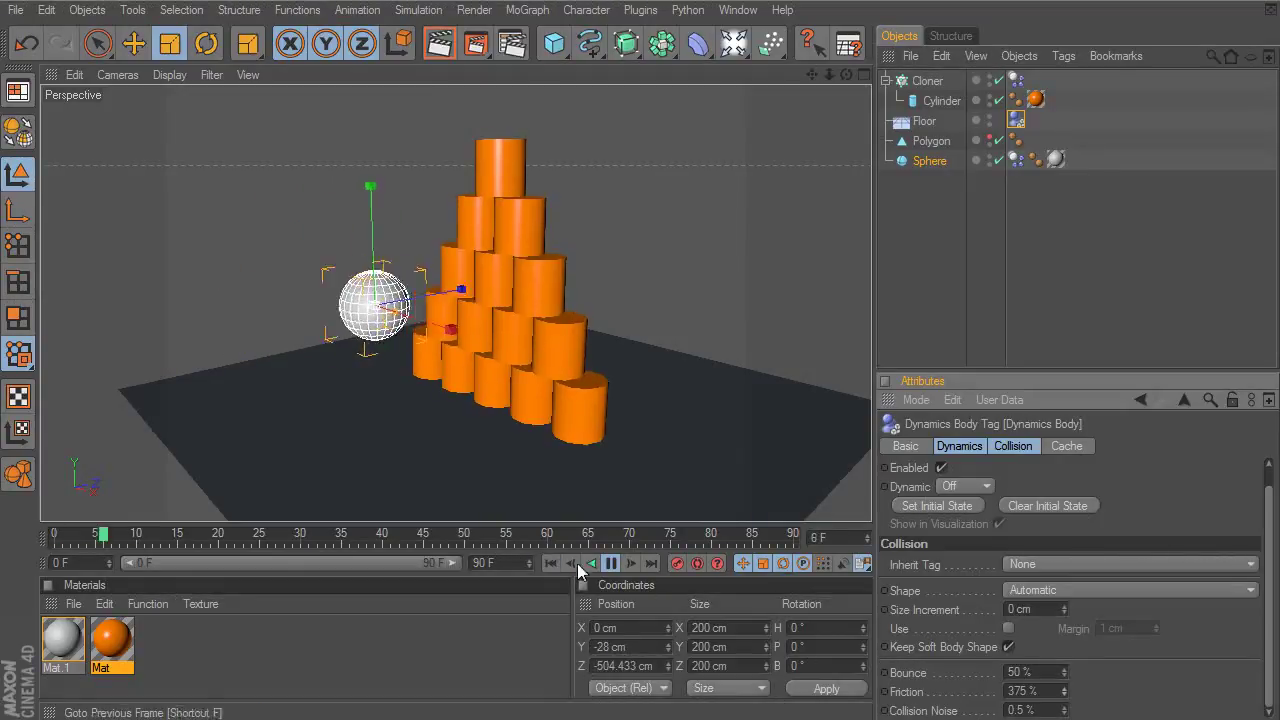
pyautogui.click(609, 564)
pyautogui.click(550, 563)
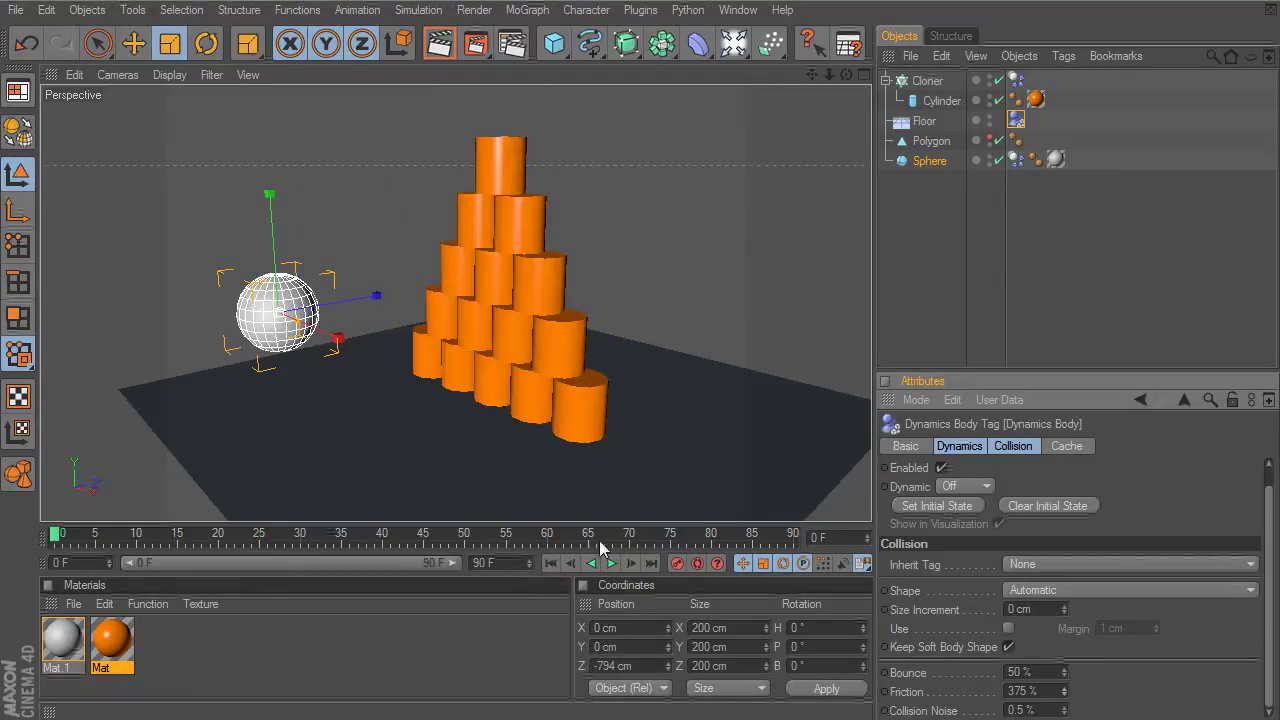
# Set the dynamics Trigger of the Cloner's Dynamics Body to On Collision
pyautogui.click(1015, 81)
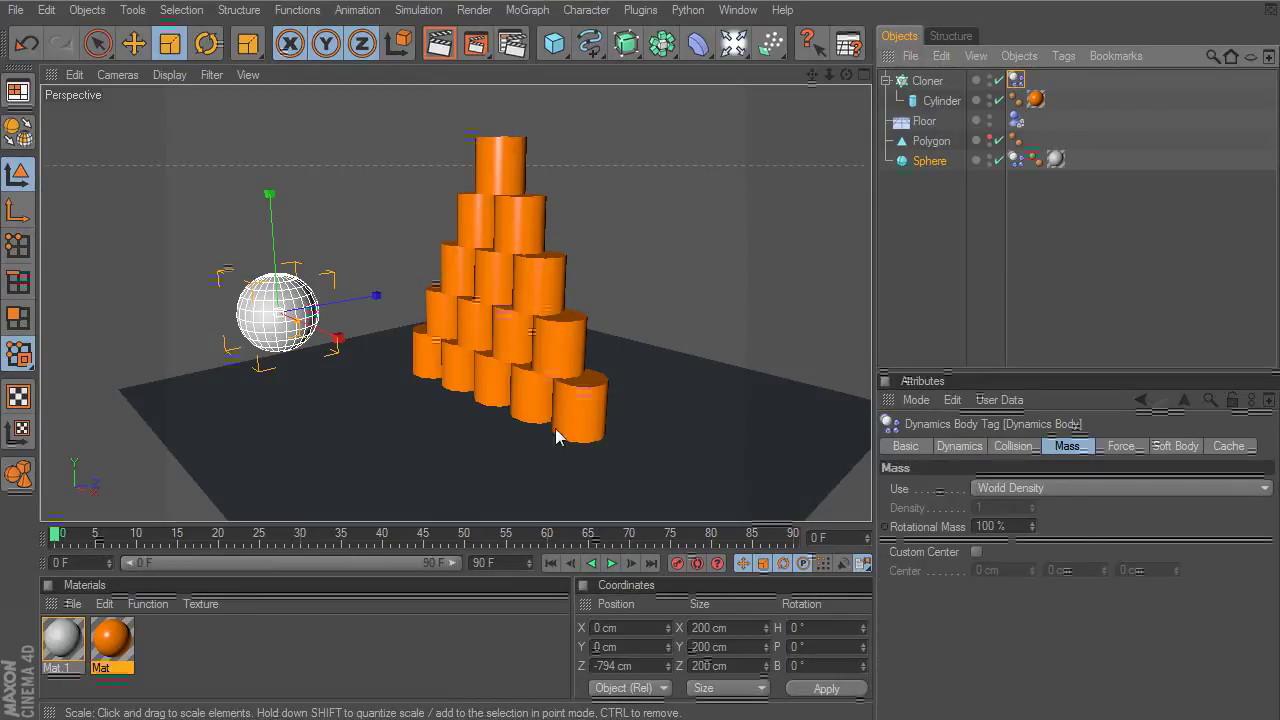
pyautogui.click(1014, 446)
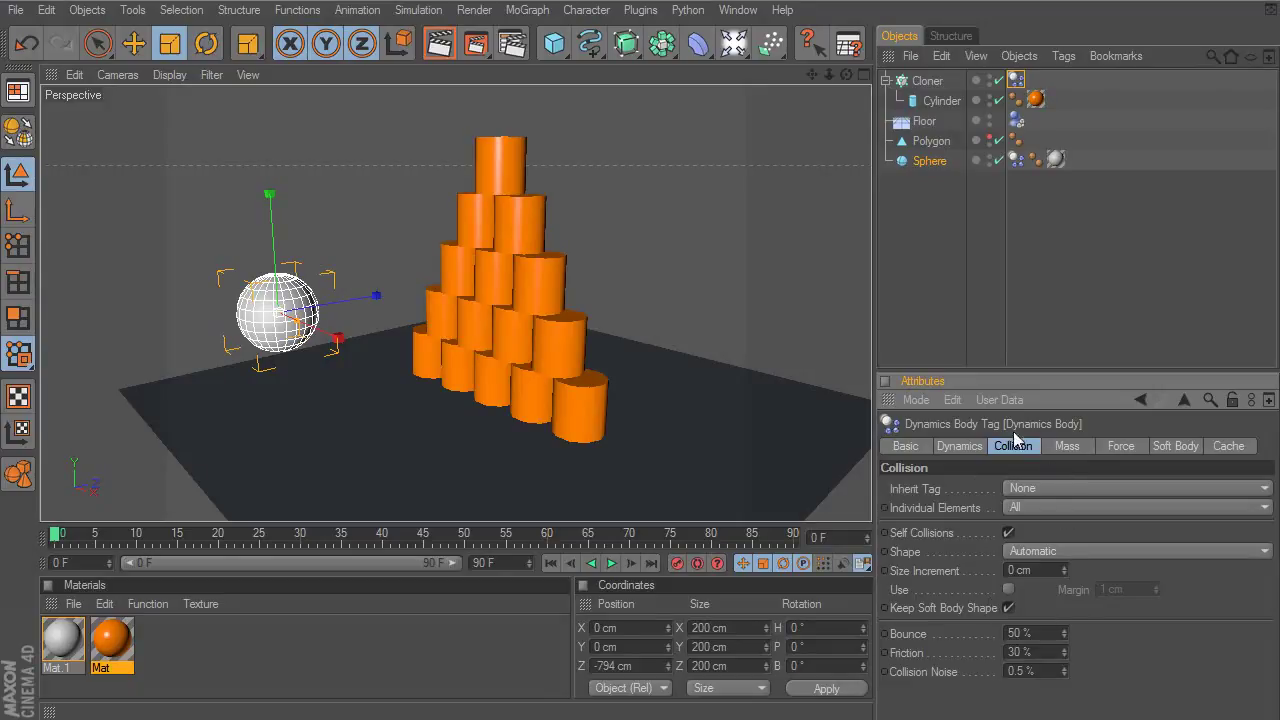
pyautogui.click(960, 446)
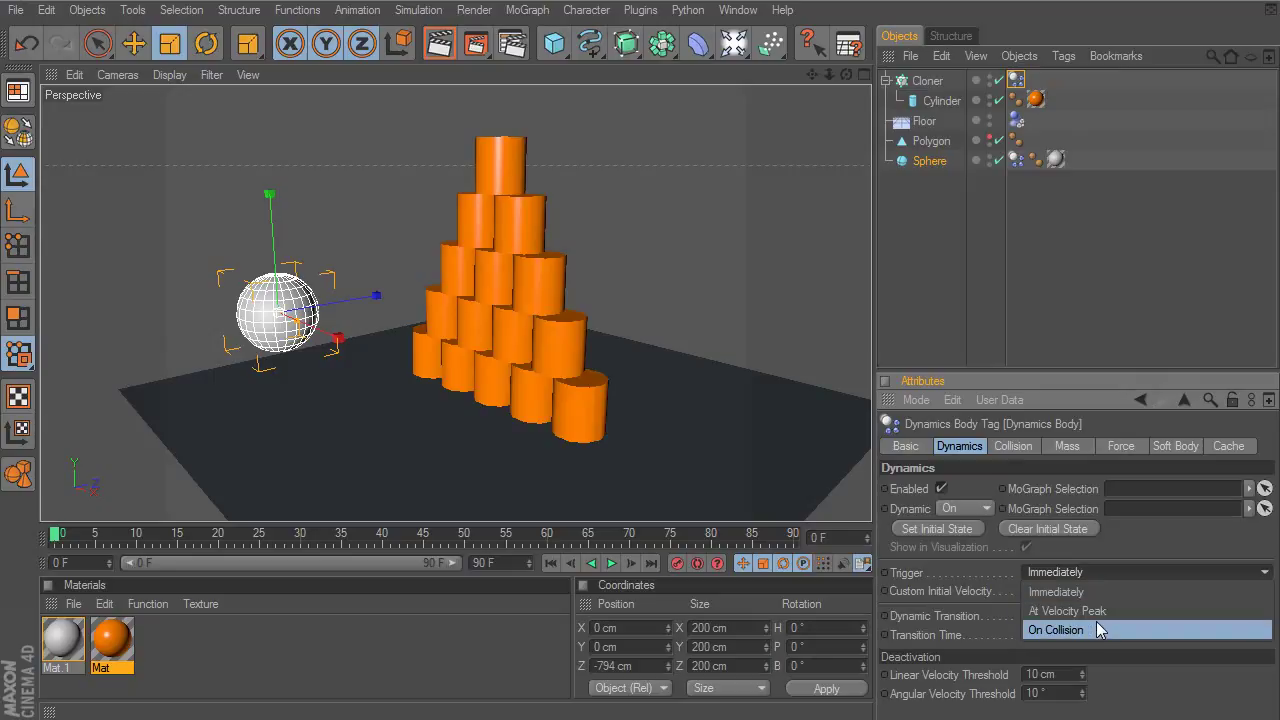
pyautogui.click(1100, 630)
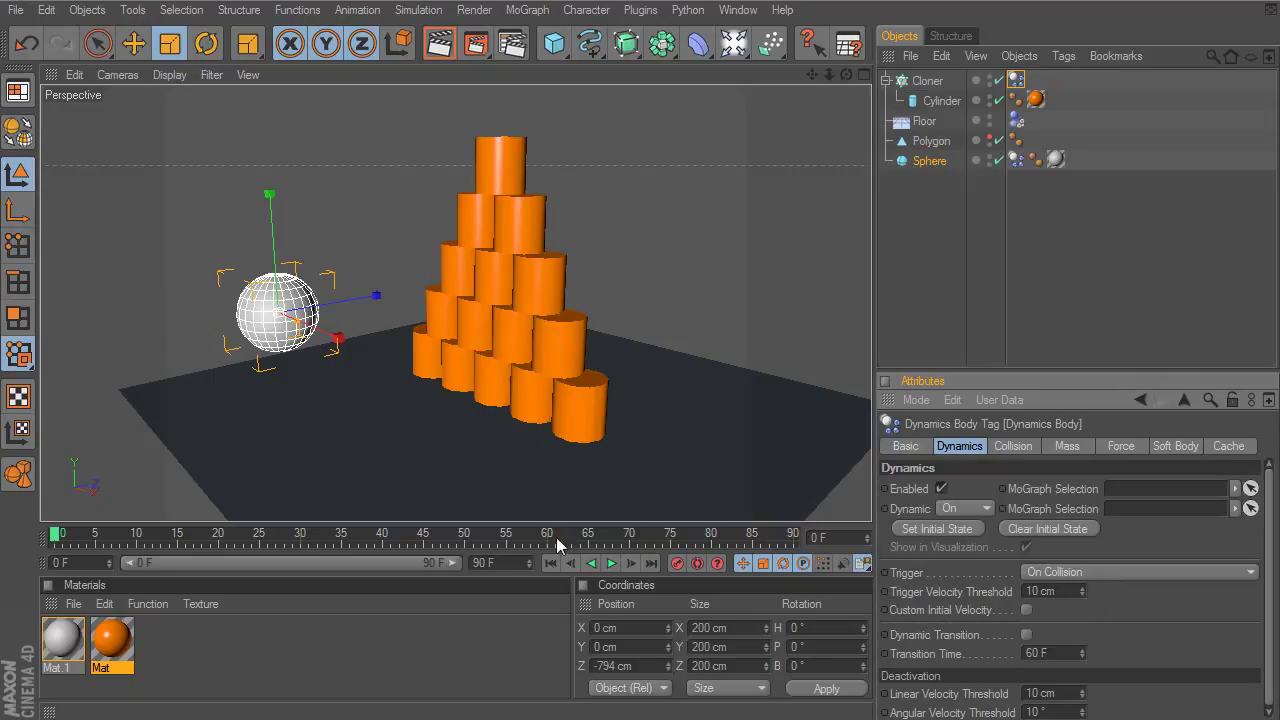
# Play the simulation repeatedly to check how the cylinders react when the Sphere hits, and return to frame 0
pyautogui.click(612, 565)
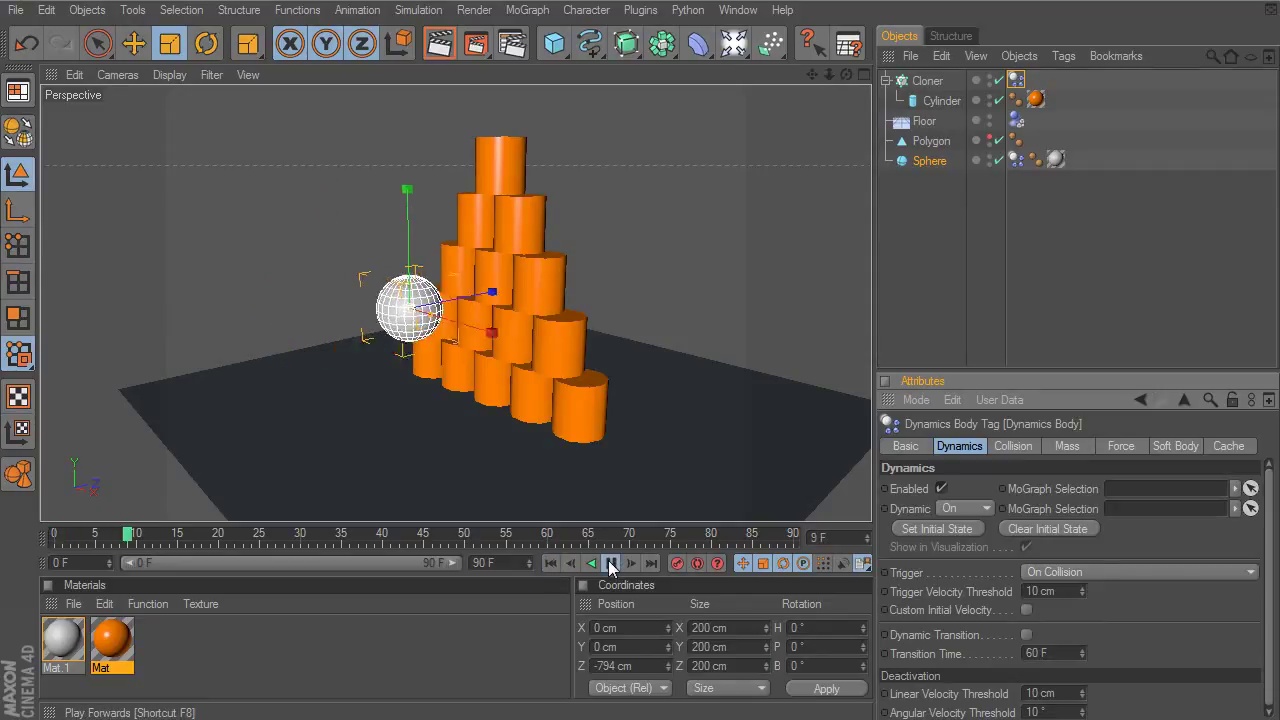
pyautogui.click(551, 564)
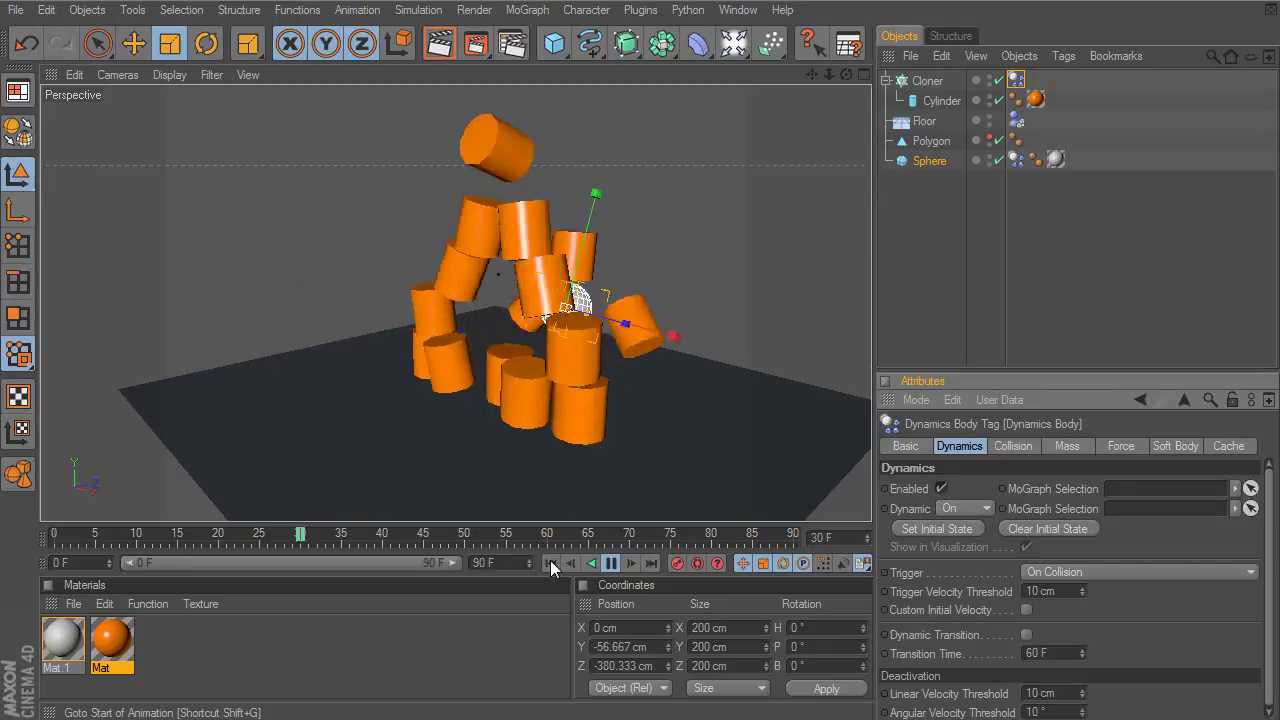
pyautogui.click(551, 564)
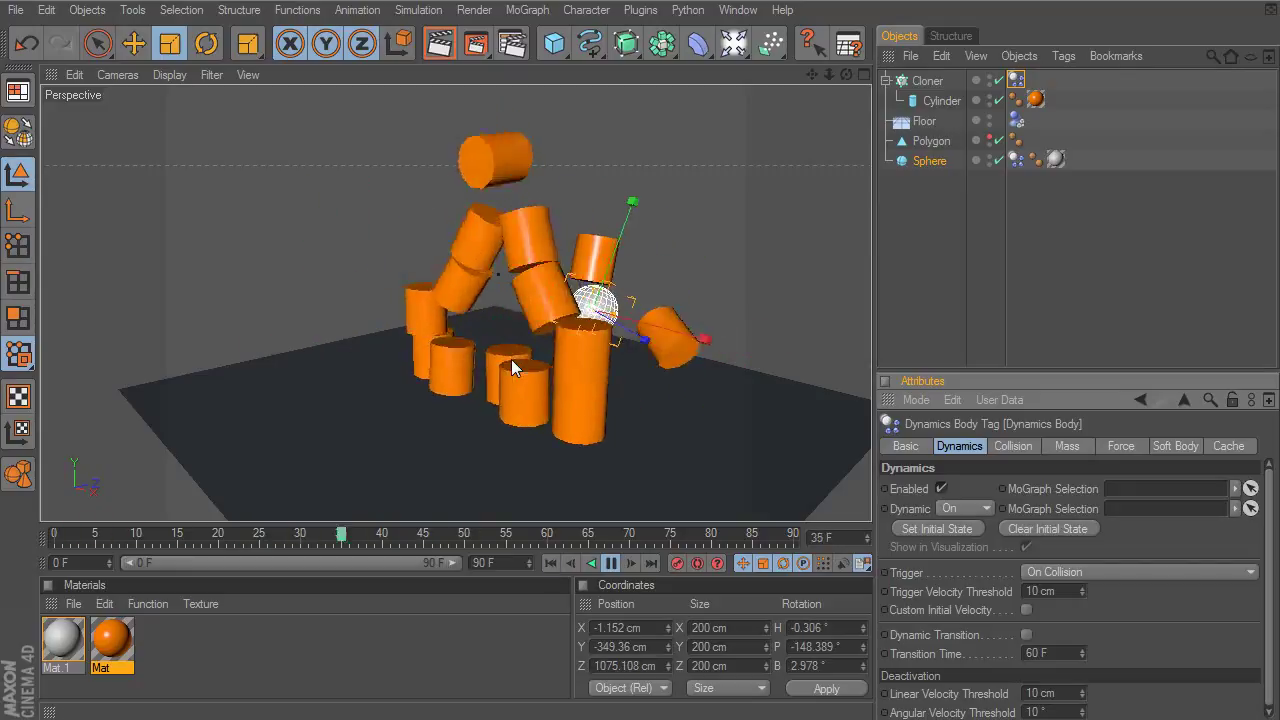
pyautogui.click(611, 564)
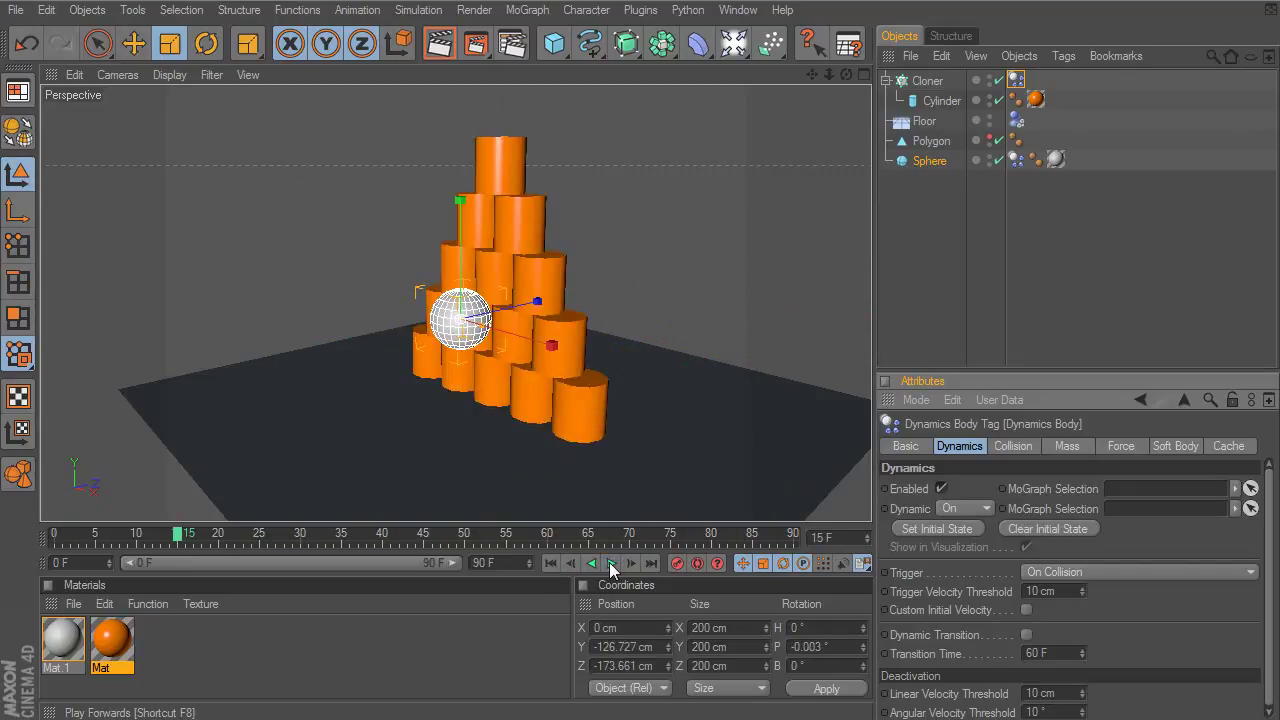
pyautogui.click(547, 560)
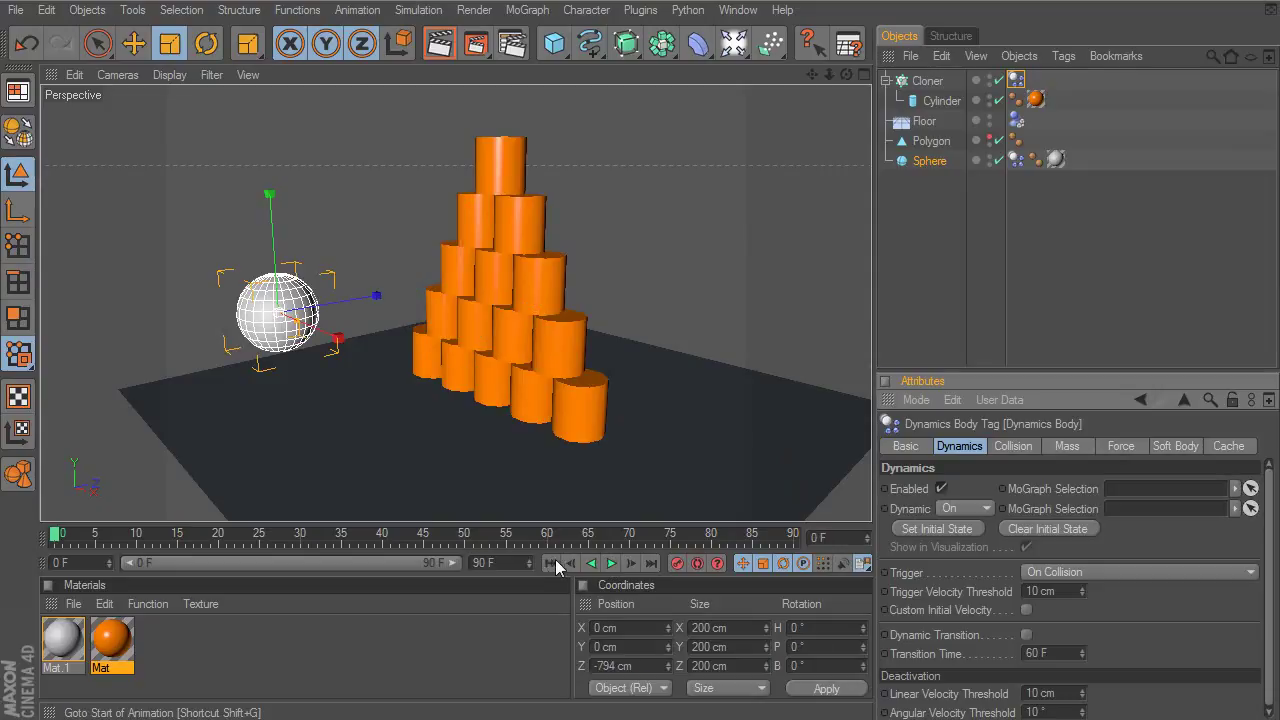
# Switch the mass of the Cloner's Dynamics Body to Custom Mass and set it to 2, playing the simulation to judge the effect
pyautogui.click(1015, 82)
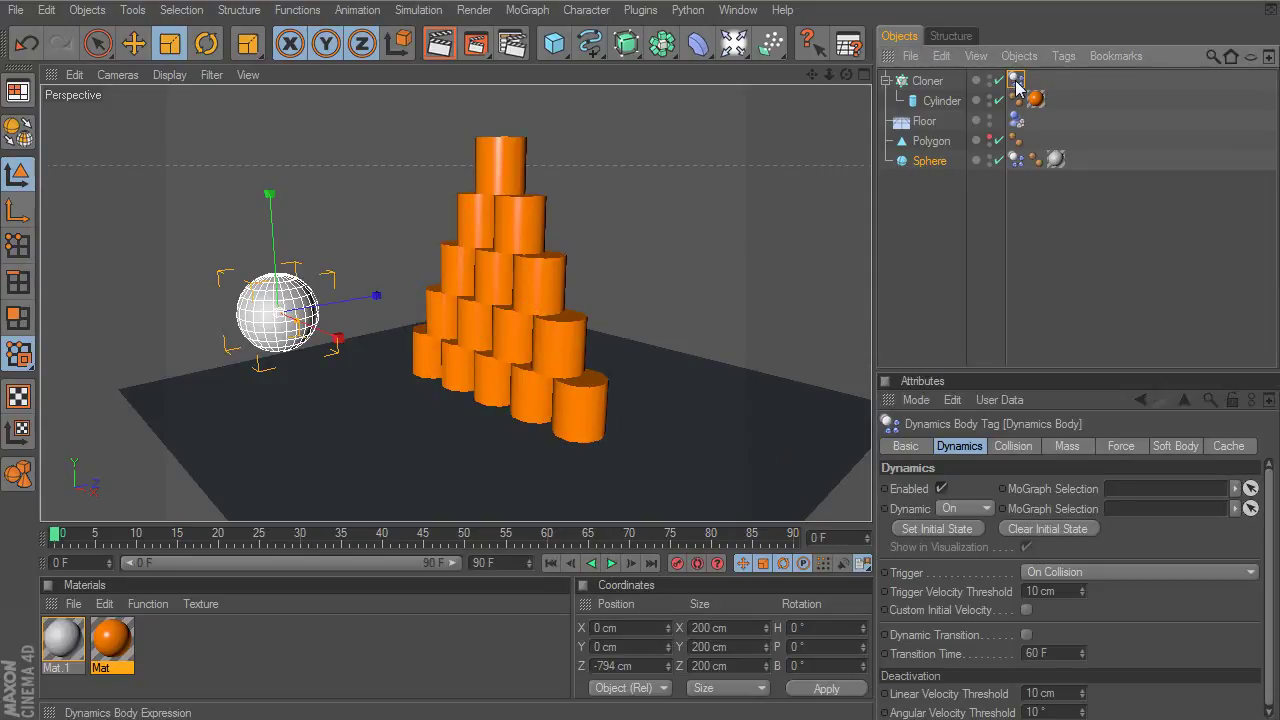
pyautogui.click(1066, 447)
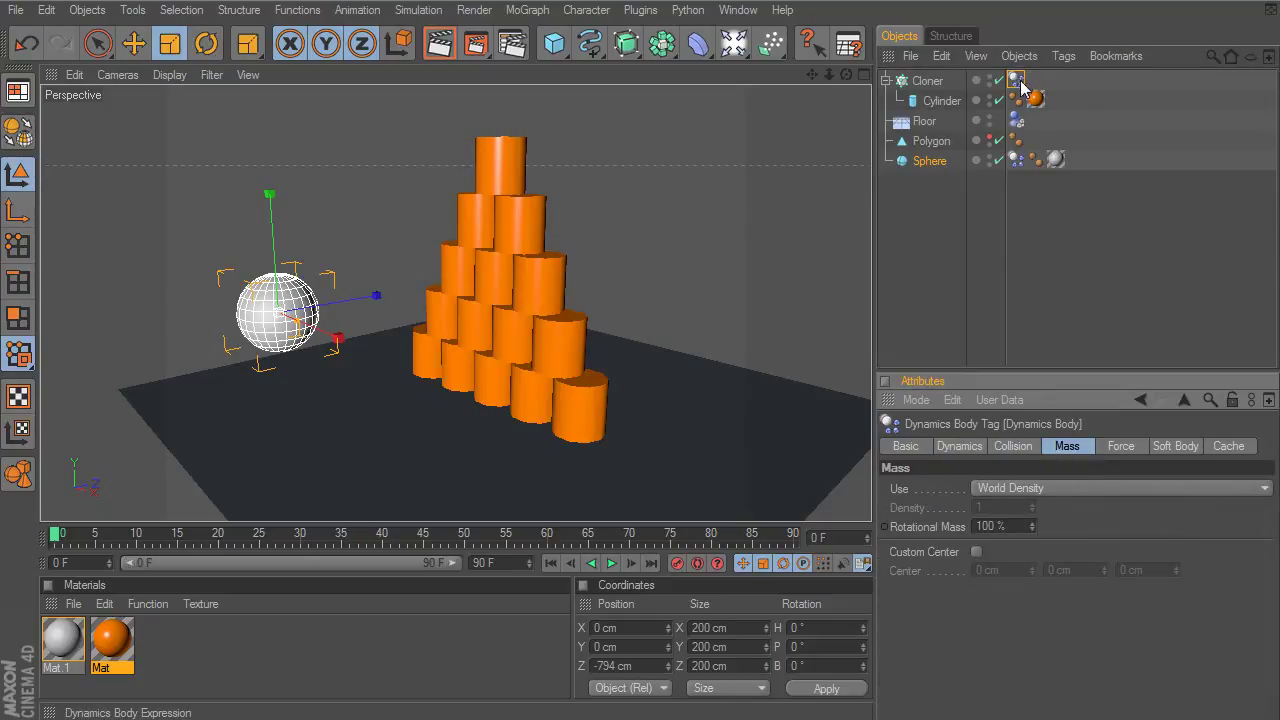
pyautogui.click(1048, 488)
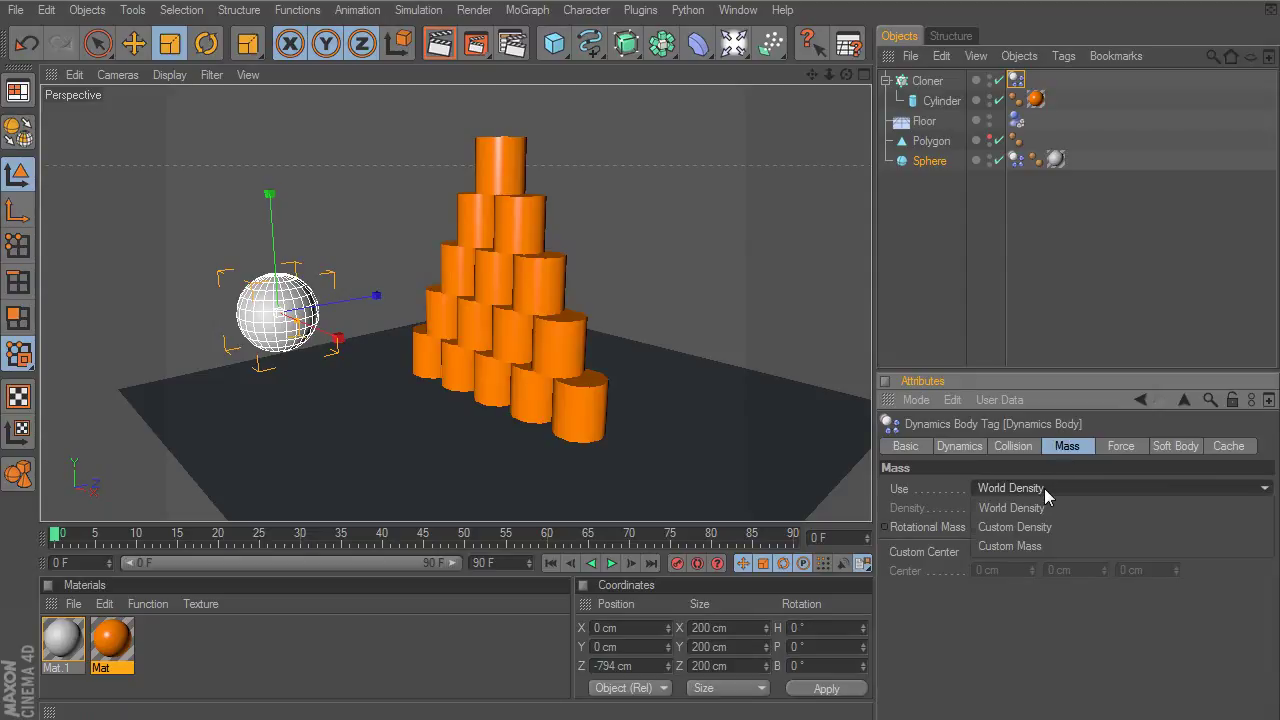
pyautogui.click(1036, 547)
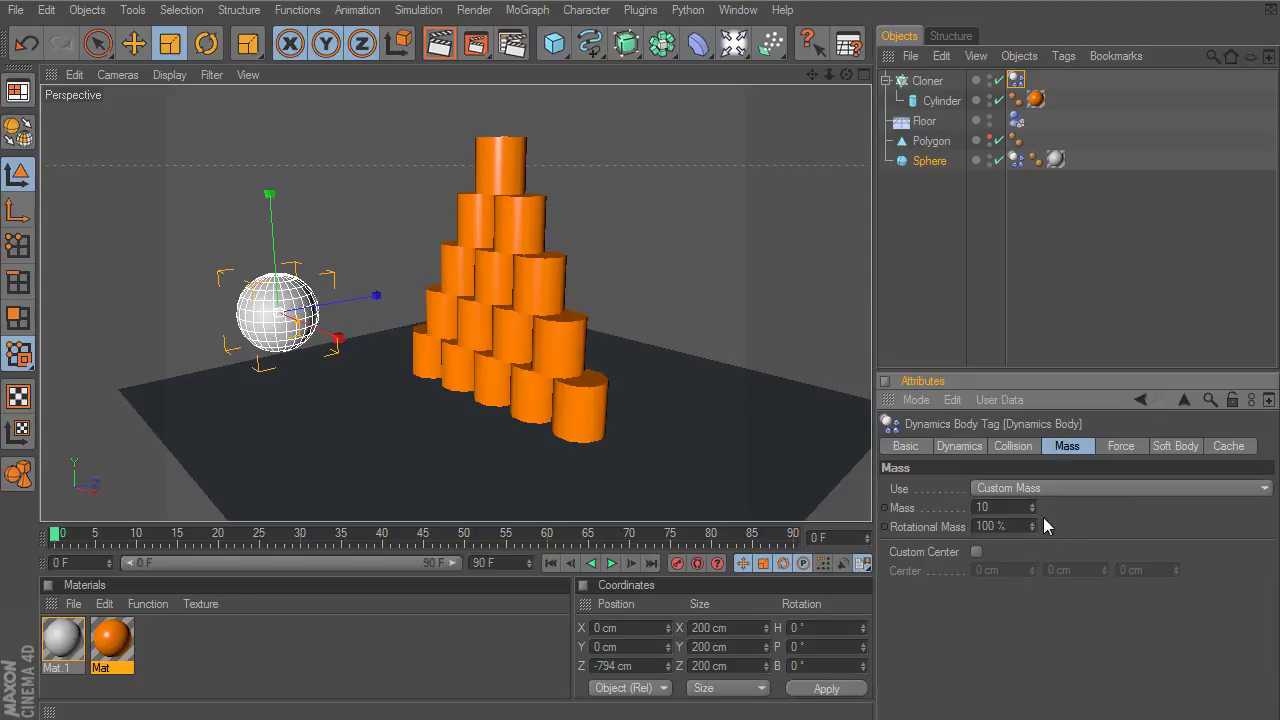
pyautogui.click(611, 564)
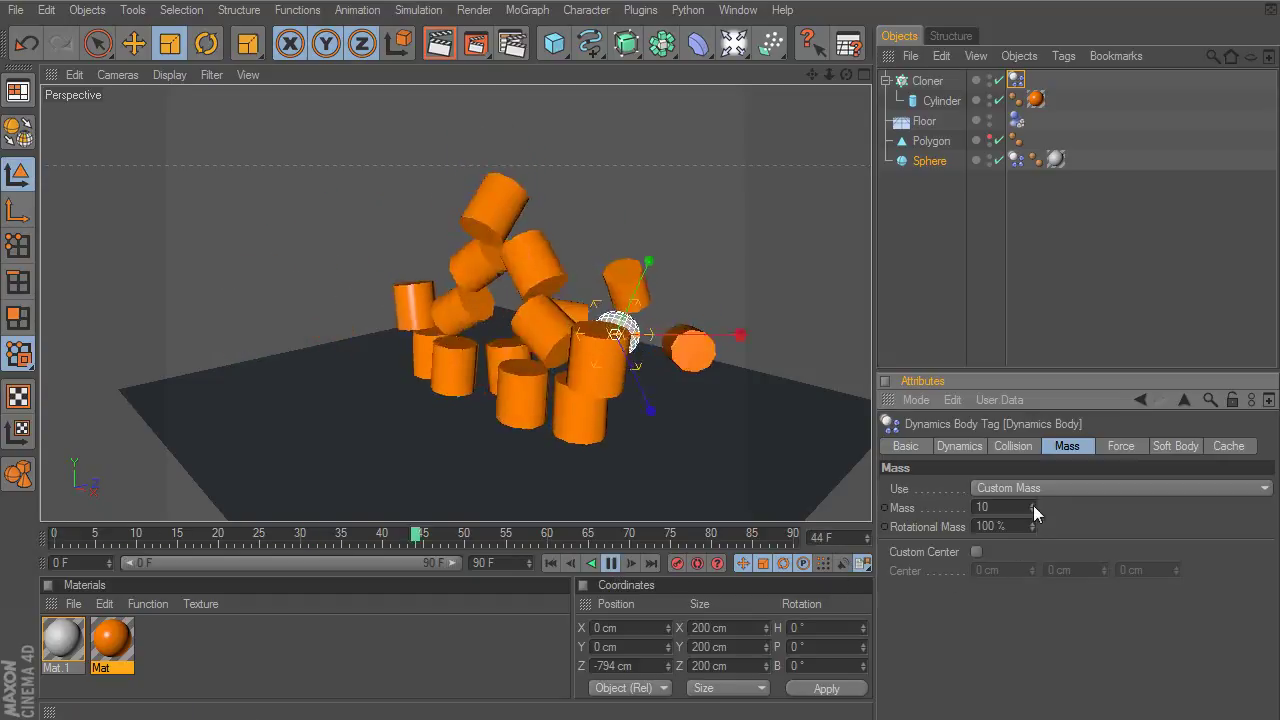
pyautogui.moveTo(1031, 505); pyautogui.dragTo(1031, 530)
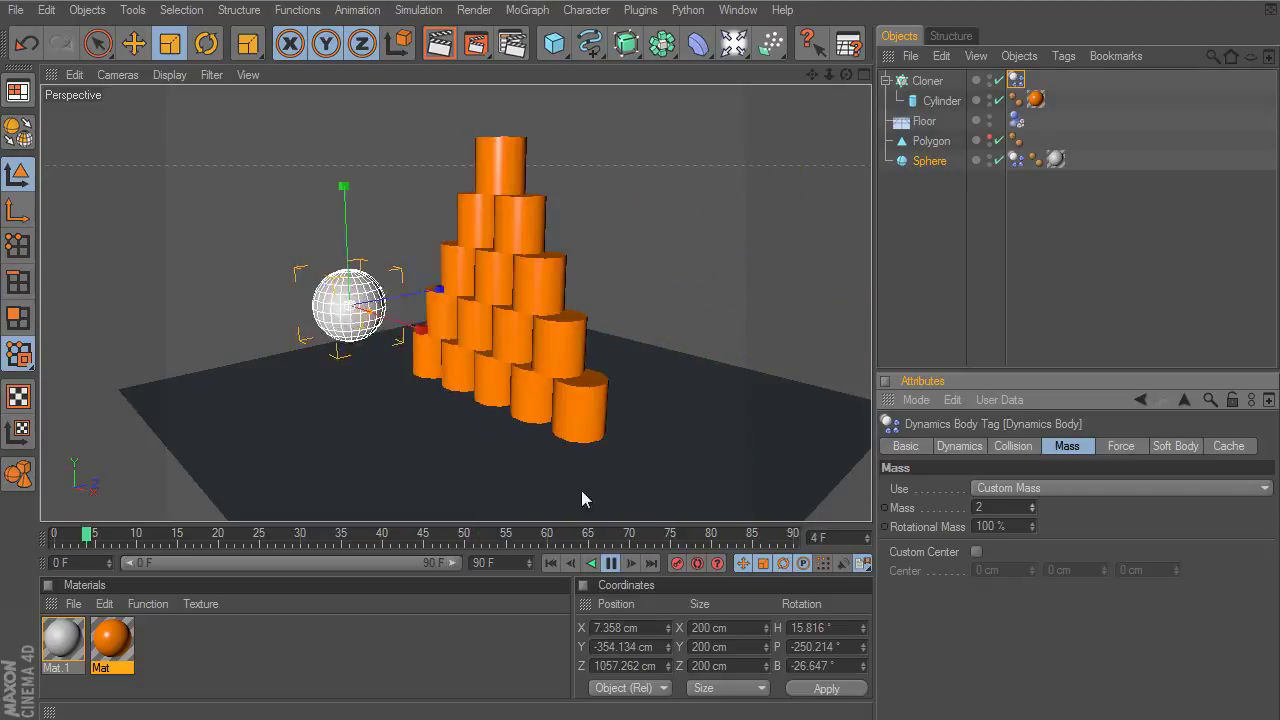
# Replay the simulation from frame 0 to check how the lighter cylinders react to the Sphere, and return to the start
pyautogui.click(613, 563)
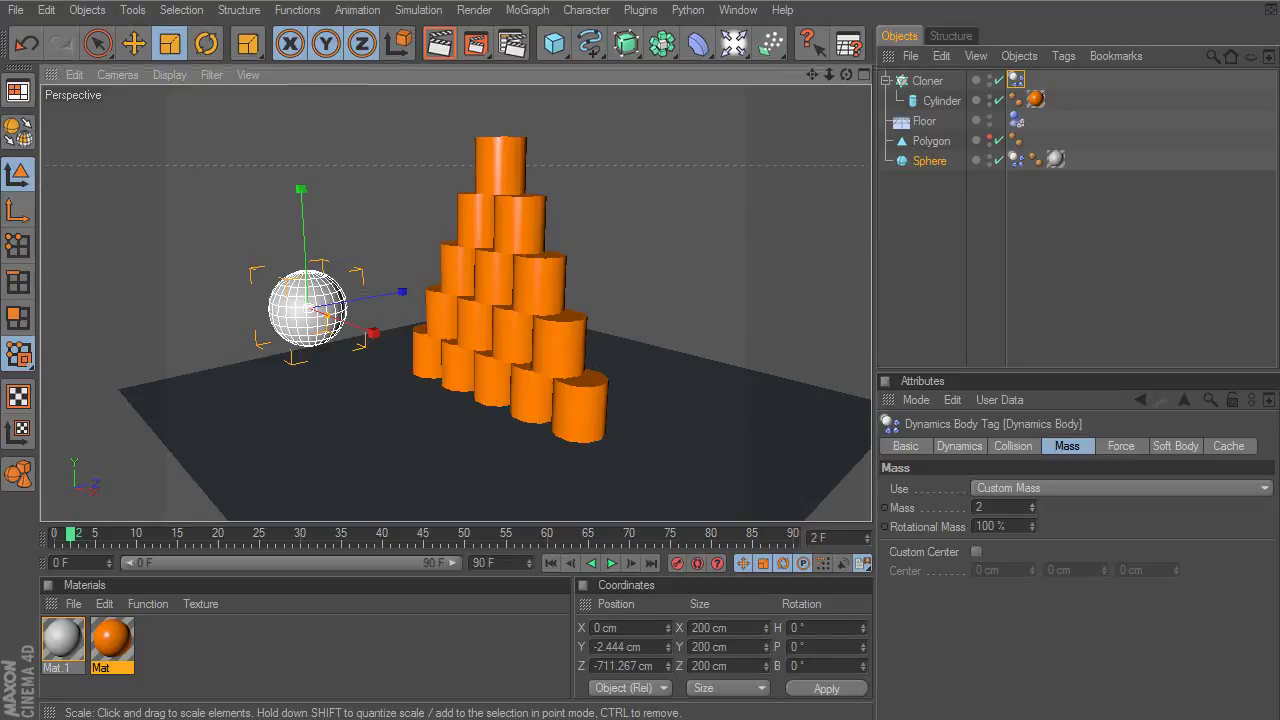
pyautogui.click(560, 564)
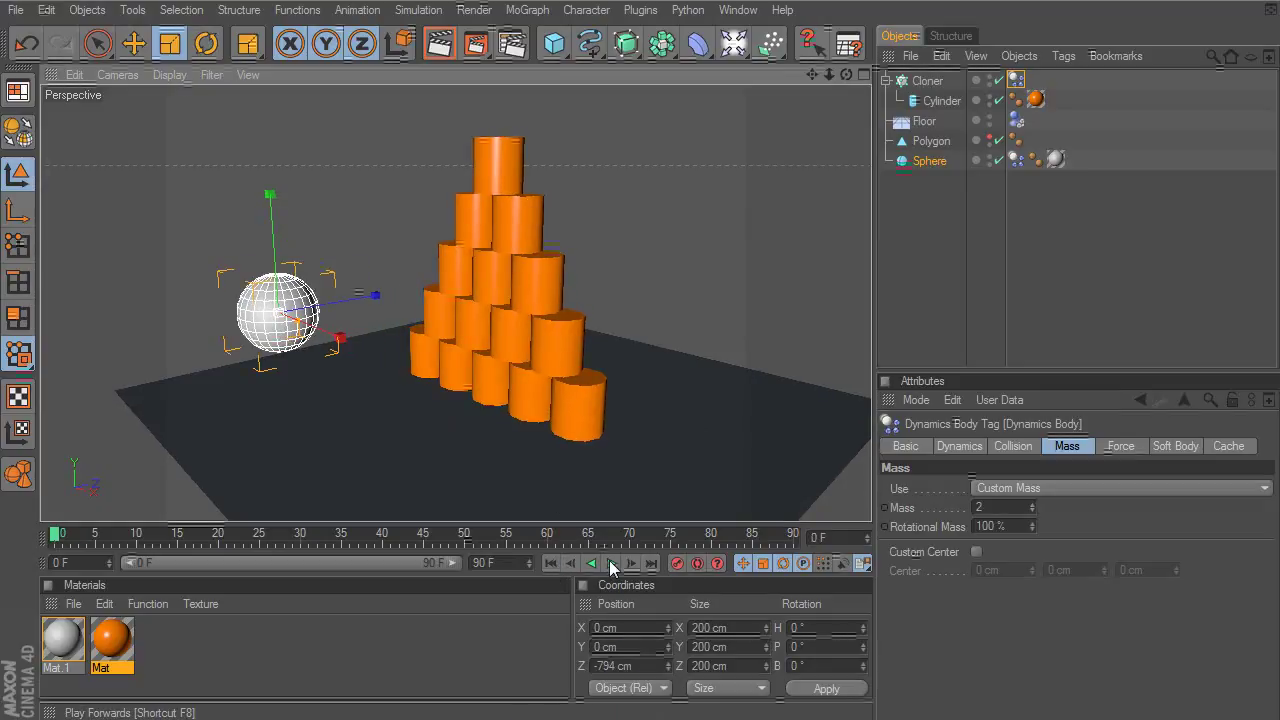
pyautogui.click(613, 563)
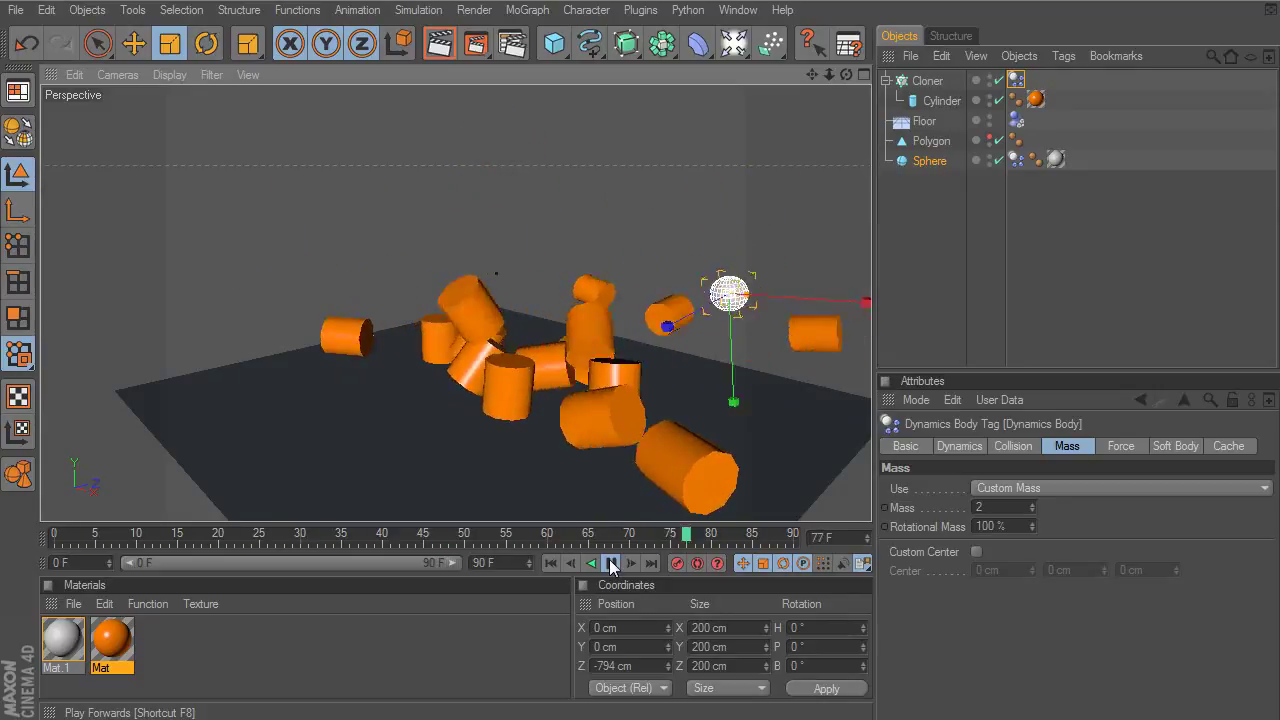
pyautogui.click(553, 566)
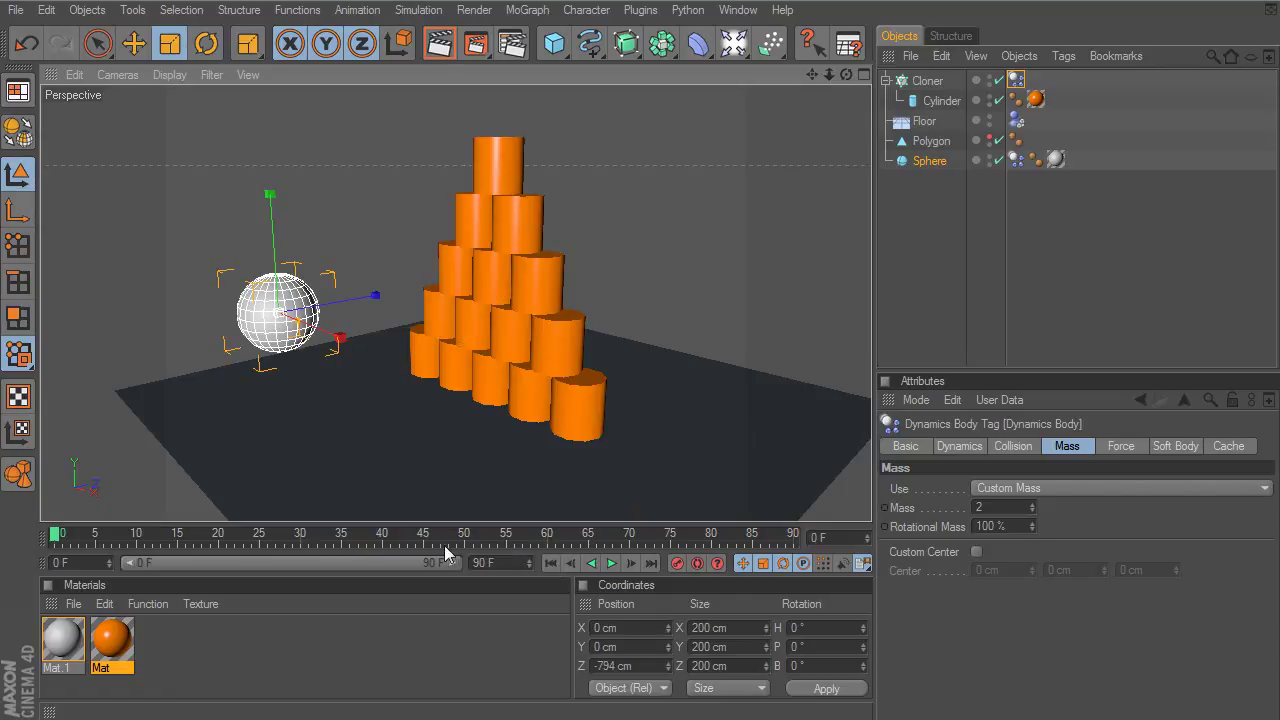
# Scrub back and forth through about the first 40 frames of the timeline to examine the collision, and return to frame 0
pyautogui.moveTo(60, 540); pyautogui.dragTo(228, 532)
pyautogui.moveTo(145, 535); pyautogui.dragTo(272, 535)
pyautogui.moveTo(184, 541); pyautogui.dragTo(386, 527)
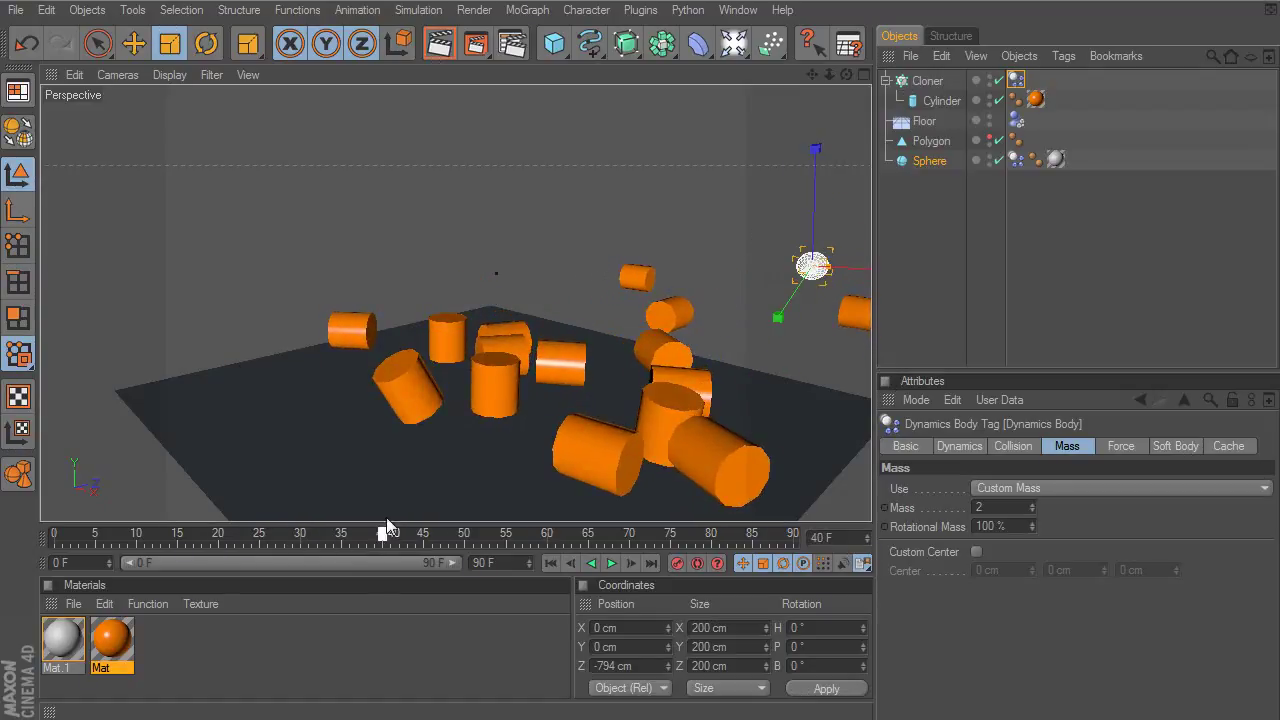
pyautogui.moveTo(265, 532); pyautogui.dragTo(346, 540)
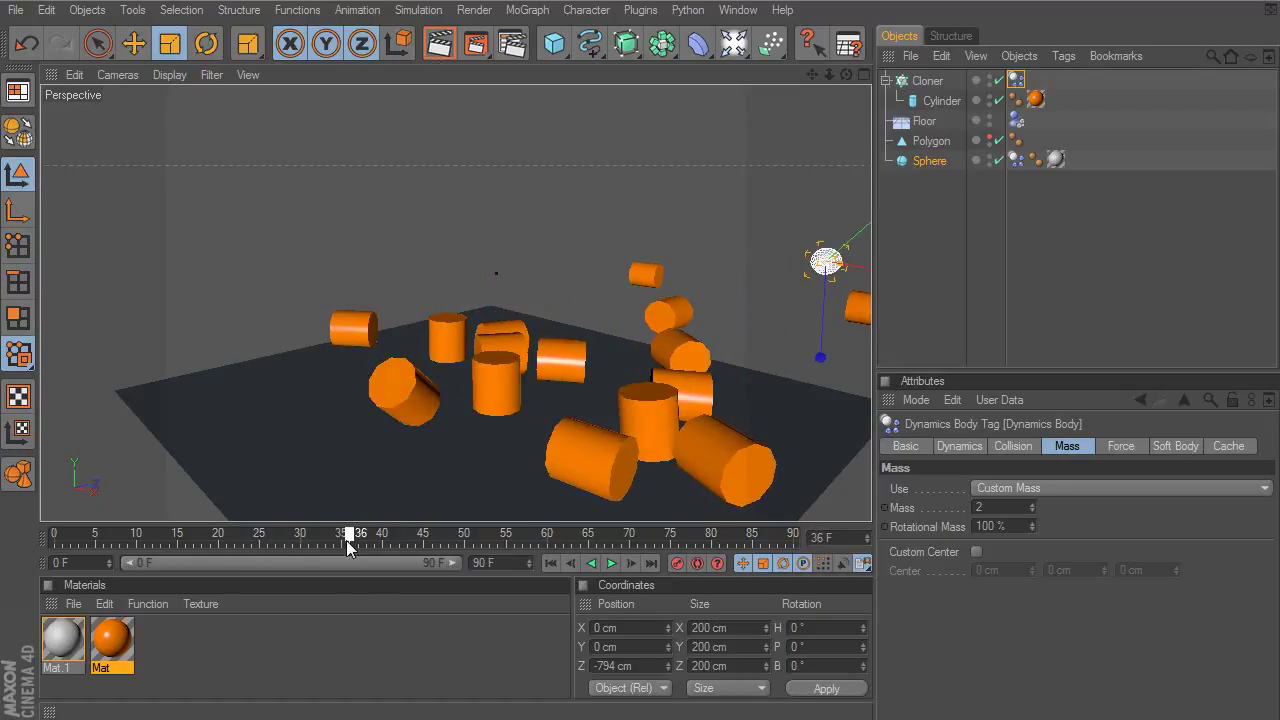
pyautogui.click(552, 564)
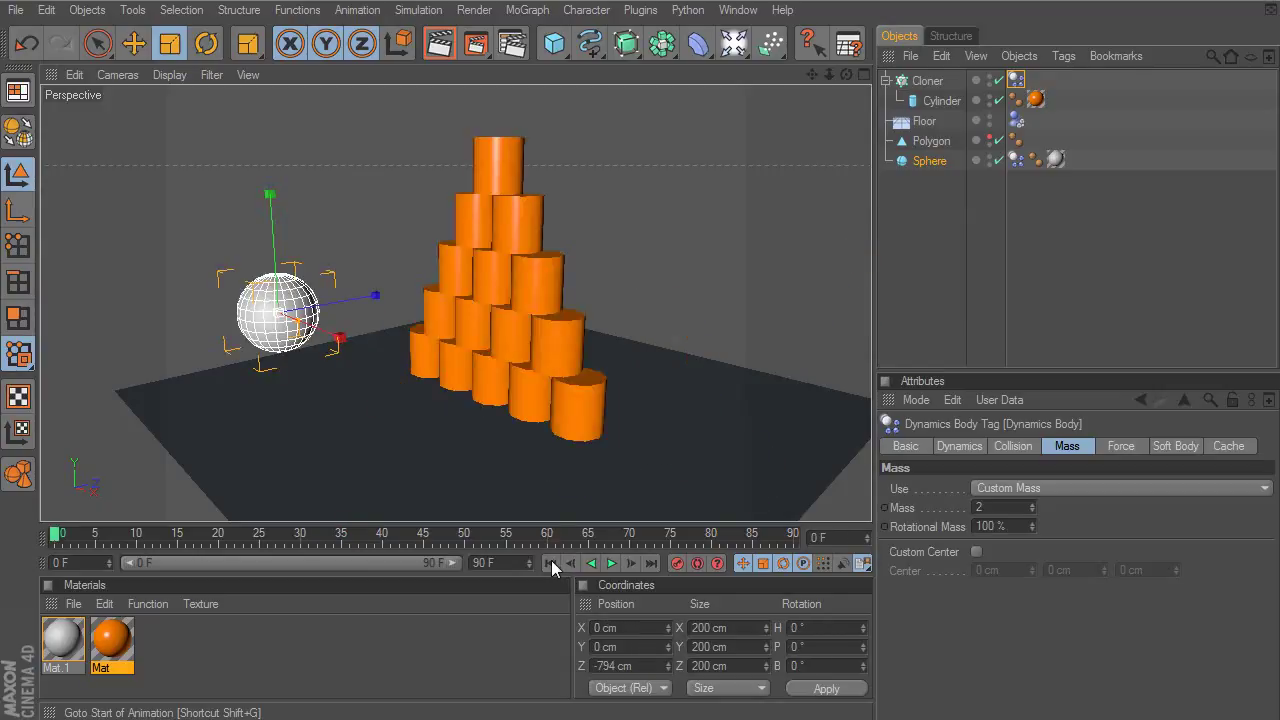
# Play the simulation once more to review the Sphere's impact on the pyramid, stop it and rewind to frame 0
pyautogui.click(614, 565)
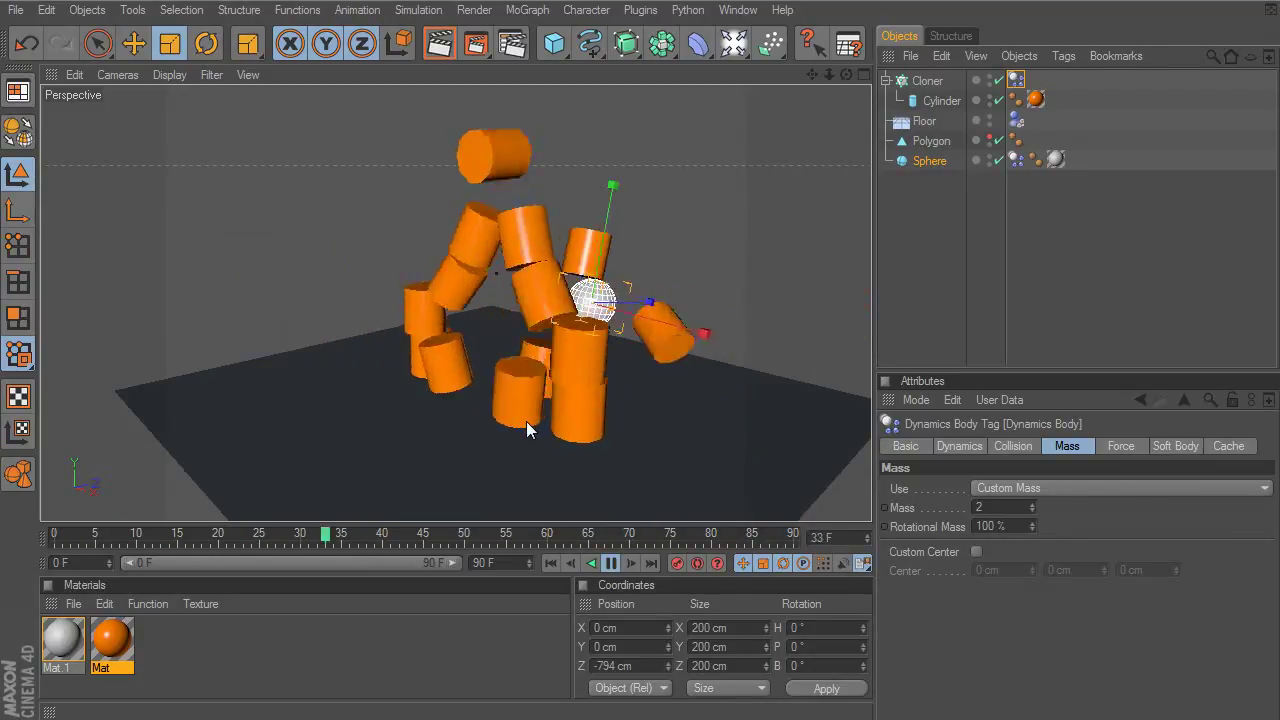
pyautogui.click(611, 564)
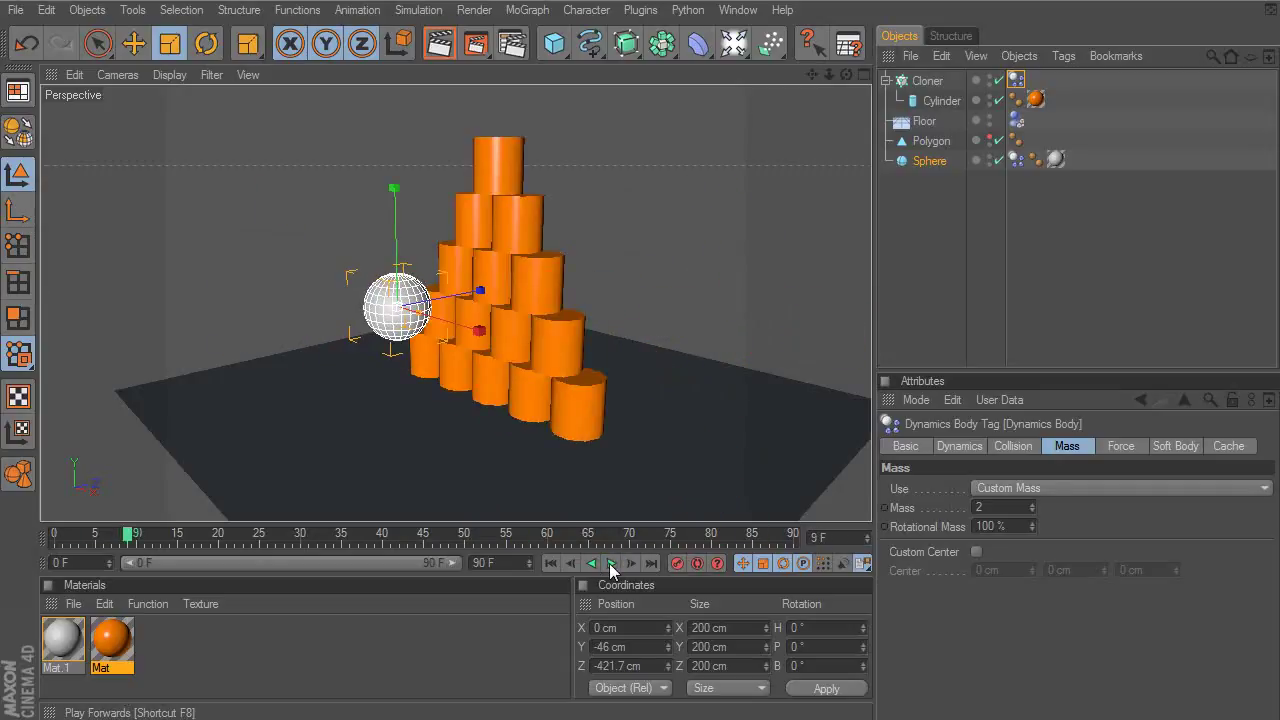
pyautogui.click(547, 563)
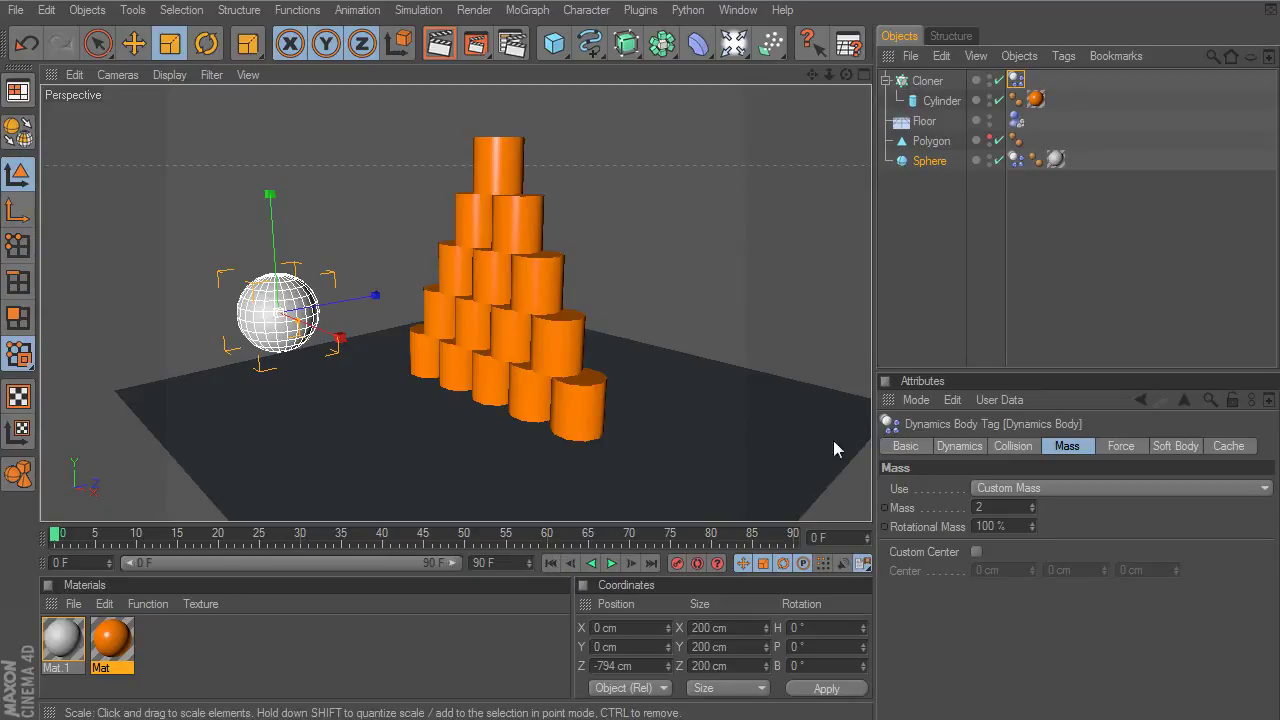